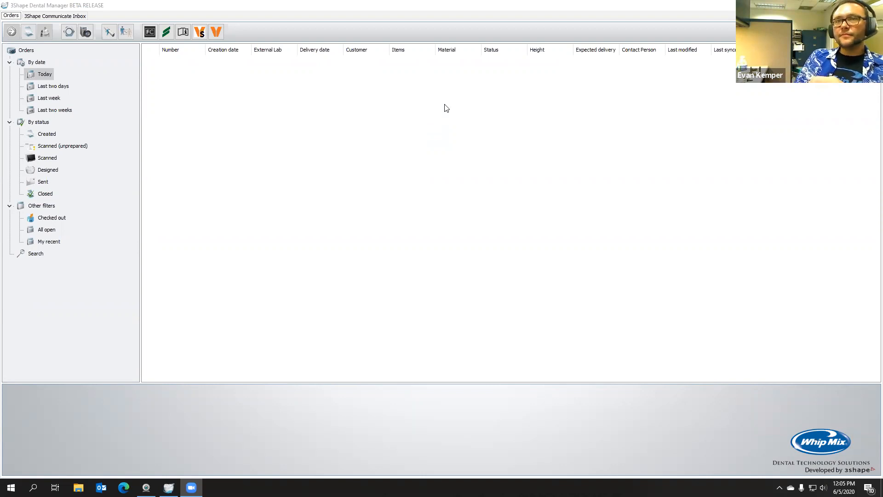
Create a new order and append "-DuplicateDenture" to its order number
left_click(415, 125)
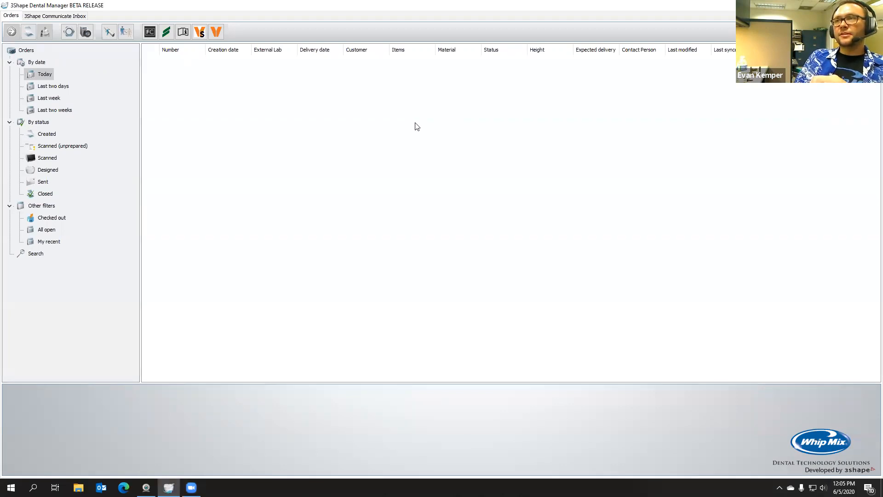
left_click(29, 35)
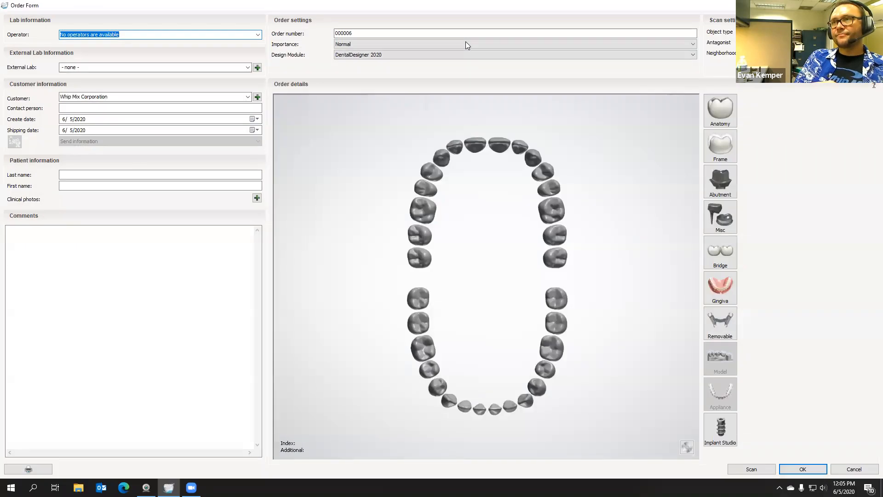
left_click(357, 34)
type("-Duplicate")
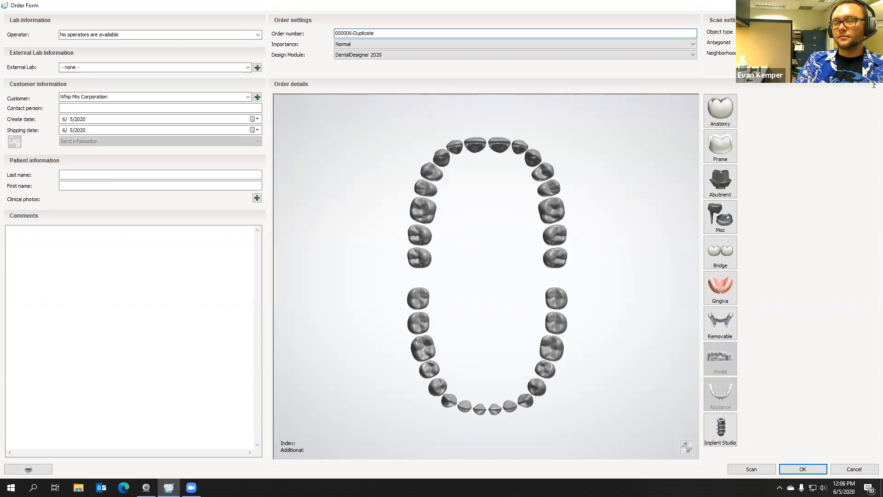
type("Denture")
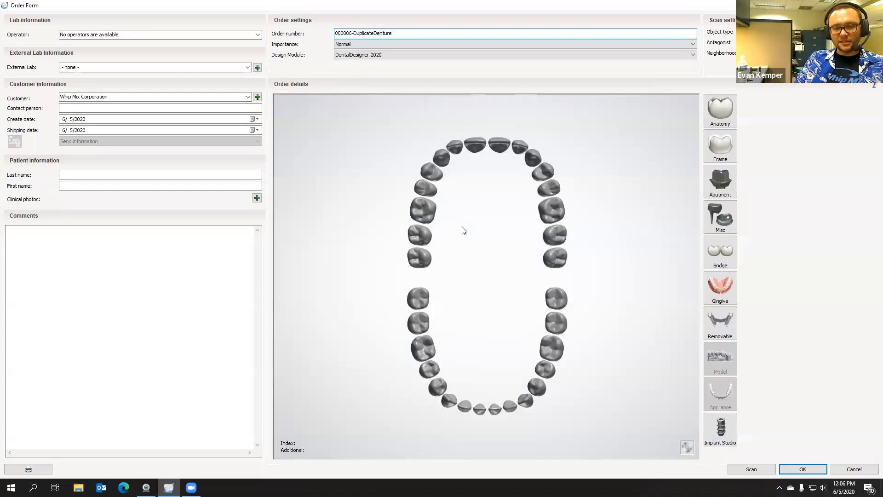
Select lower teeth 18 to 31 and assign them a Copy Denture gingiva in Model Material
mouse_move(420, 326)
left_mouse_down()
mouse_move(457, 351)
mouse_move(559, 345)
mouse_move(561, 325)
left_mouse_up()
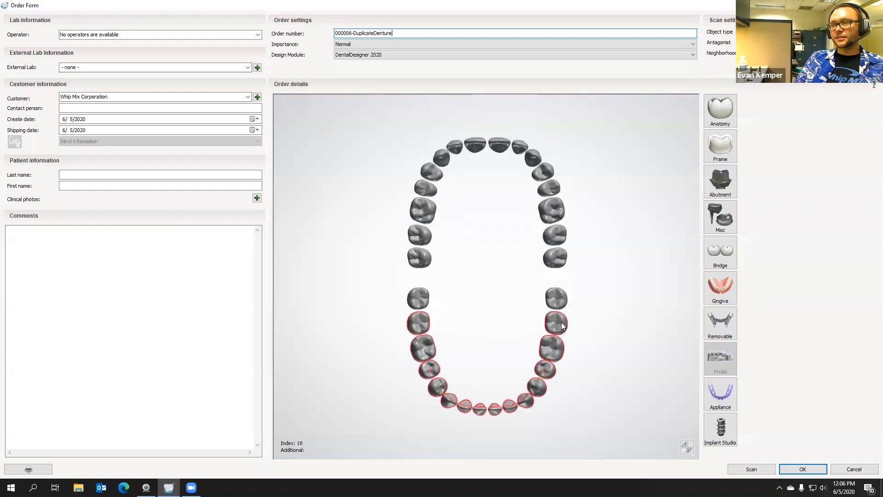
left_click(725, 286)
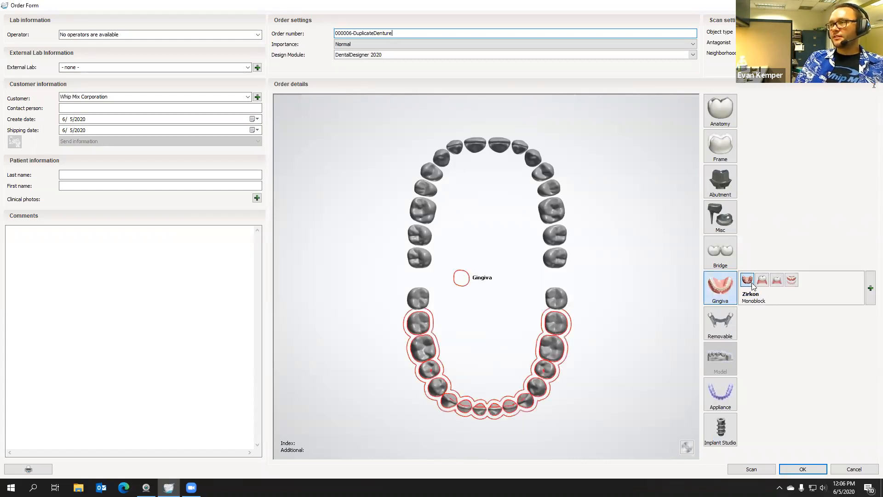
left_click(790, 282)
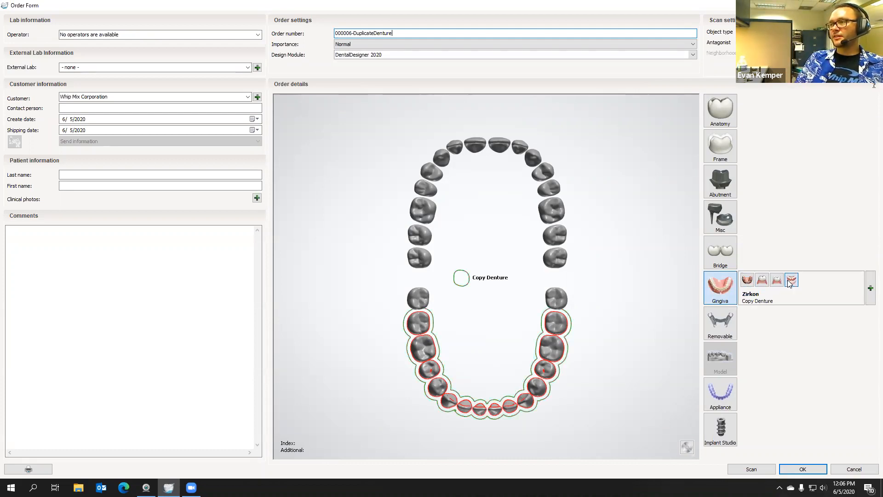
left_click(869, 291)
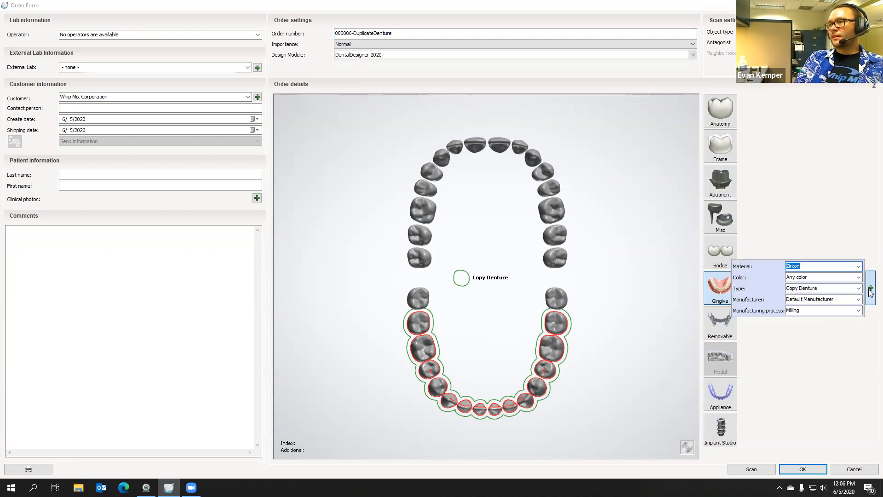
type("mod")
key("Return")
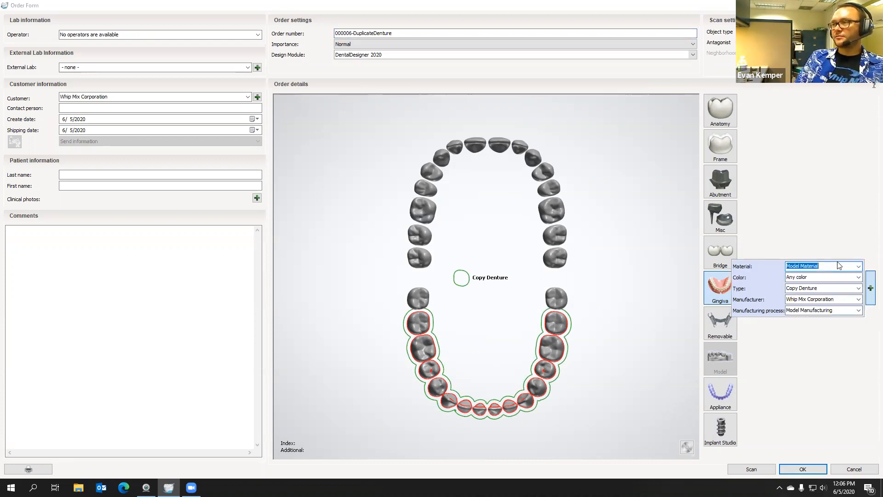
left_click(810, 334)
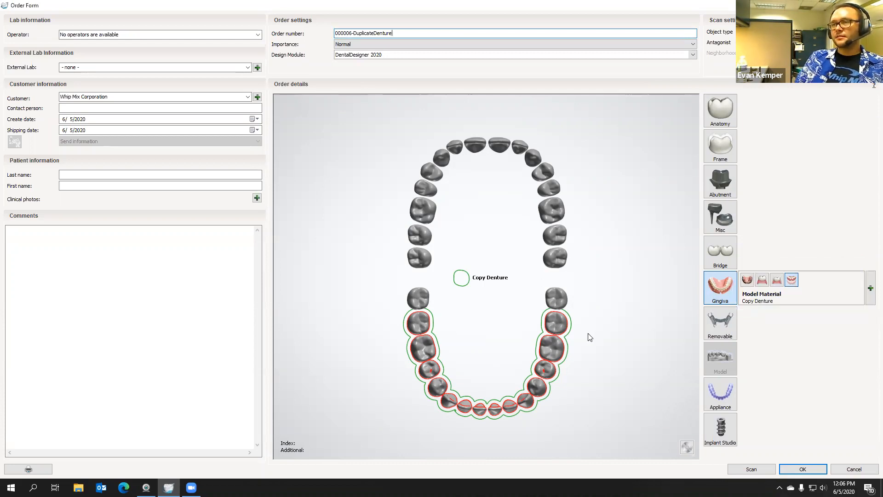
Add the Artificial Tooth anatomy to the selected lower teeth and set its material to Model Material
left_click(726, 114)
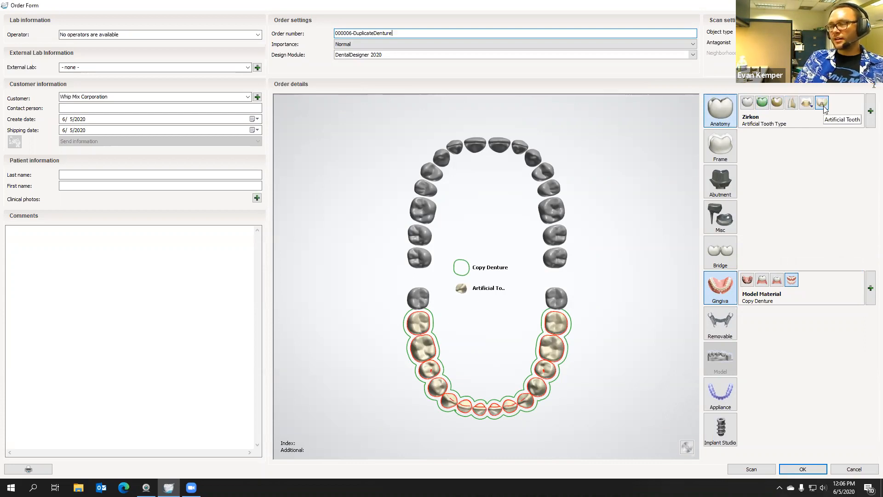
left_click(868, 111)
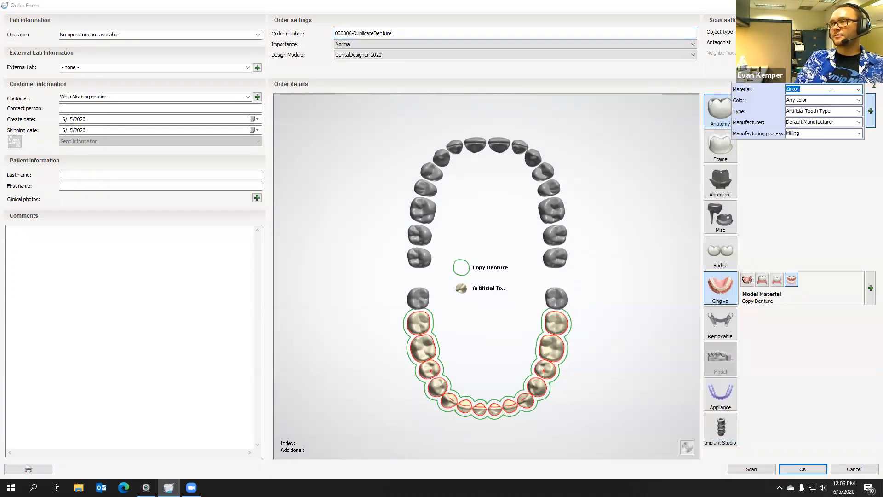
left_click(831, 90)
type("model")
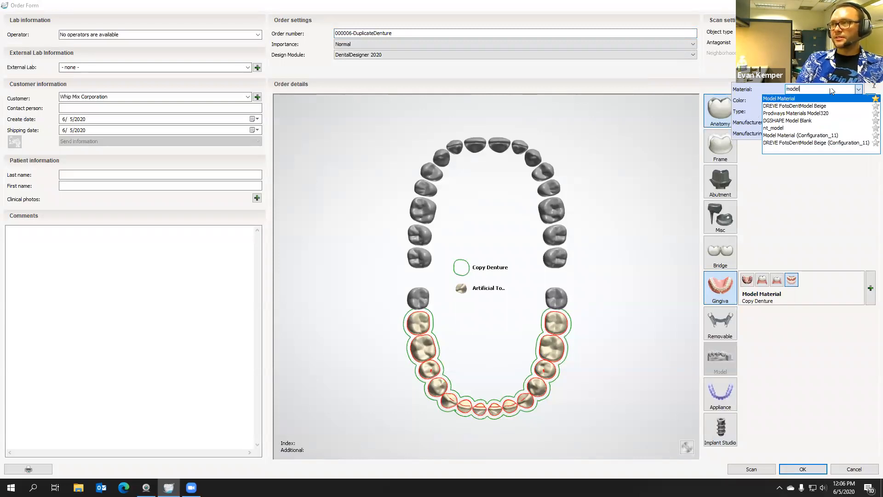
key("Return")
left_click(814, 225)
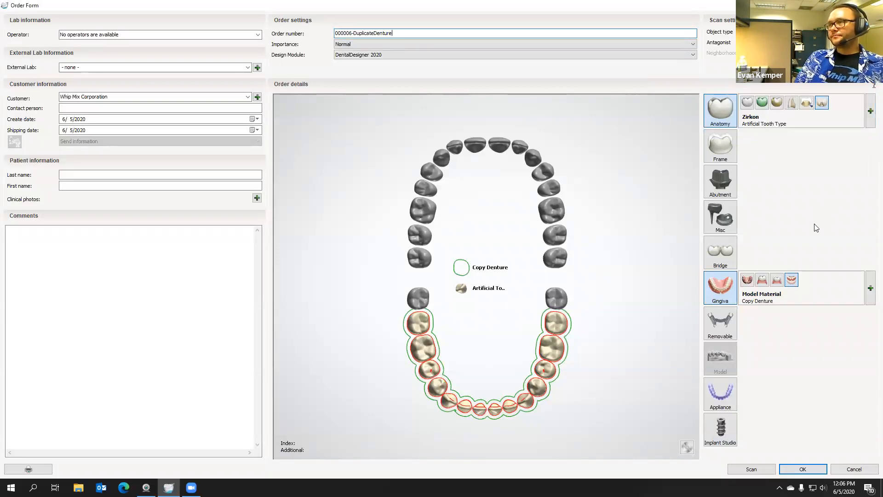
left_click(852, 133)
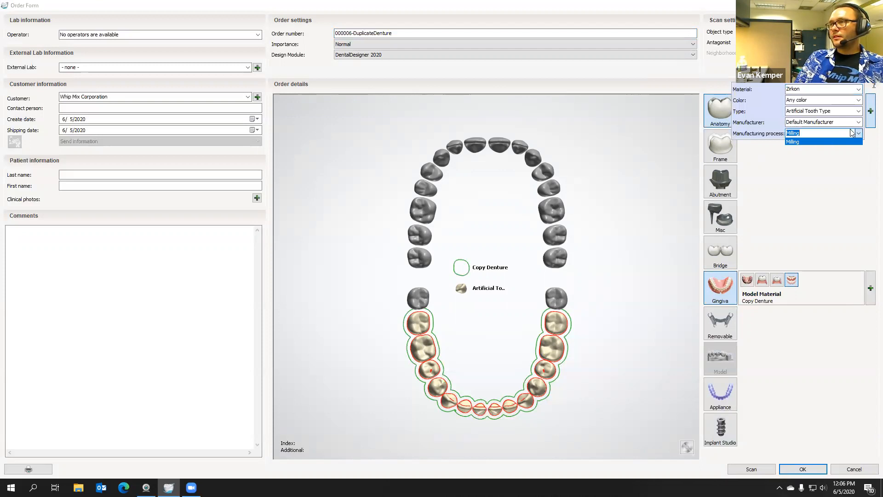
left_click(858, 141)
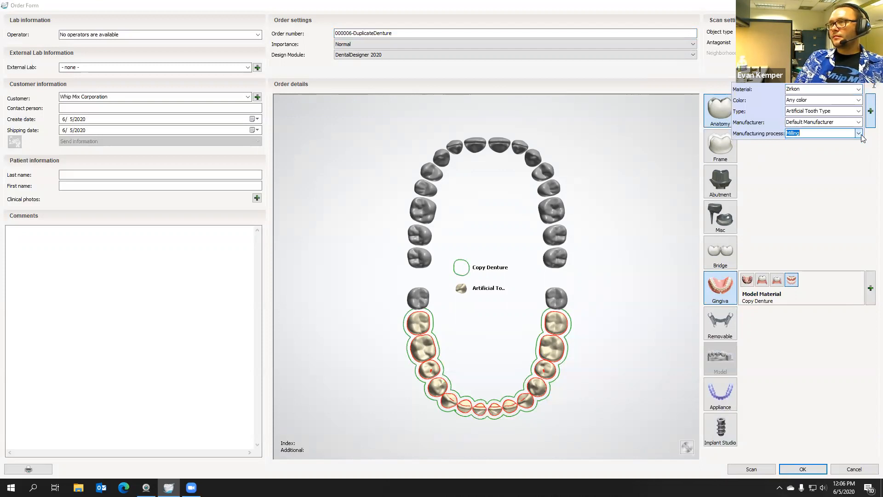
left_click(839, 88)
type("model")
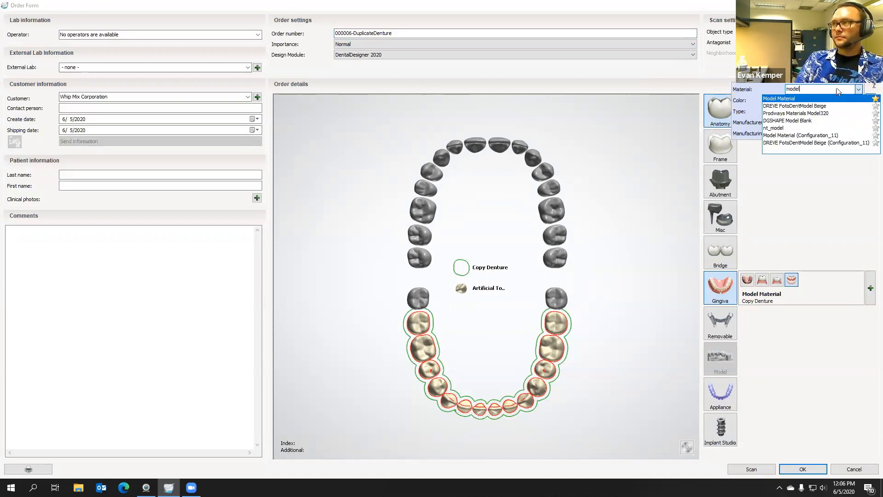
left_click(809, 99)
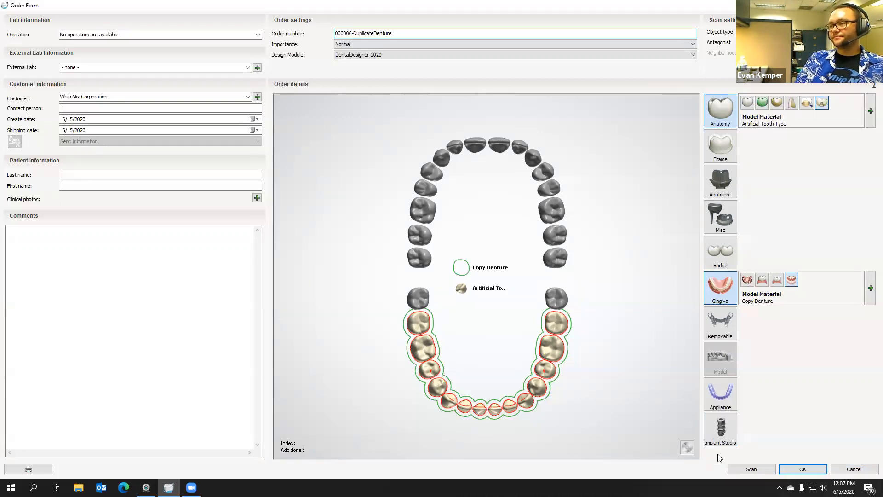
Save the duplicate denture order and open it from today's order list for scanning
left_click(803, 469)
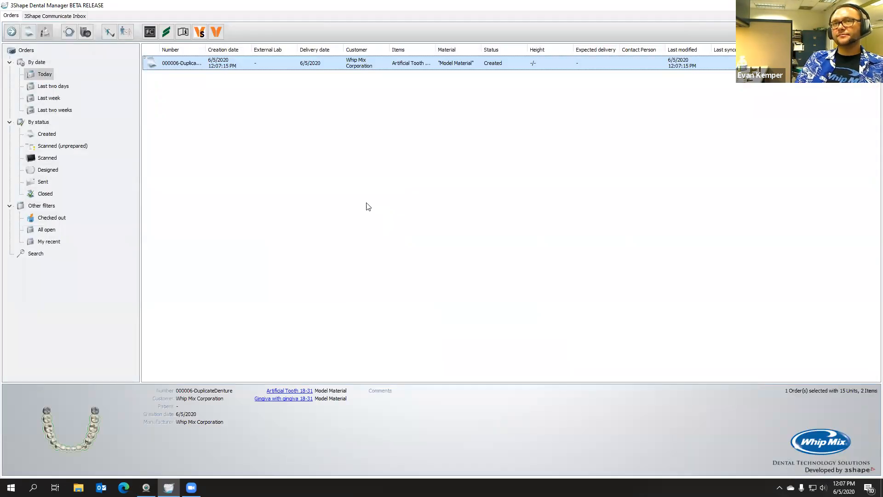
double_click(268, 63)
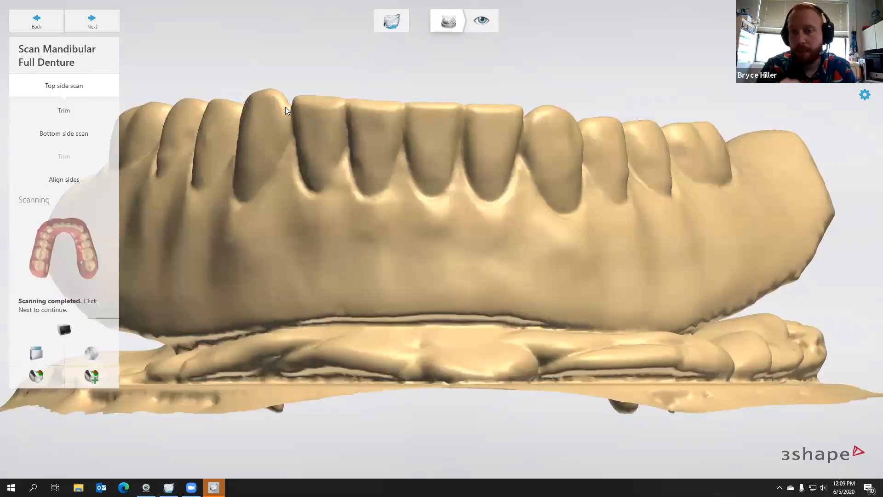
Start trimming the top side scan and place the trim line along the outer lower border, from one rear end towards the front
right_click_drag(408, 211, 357, 255)
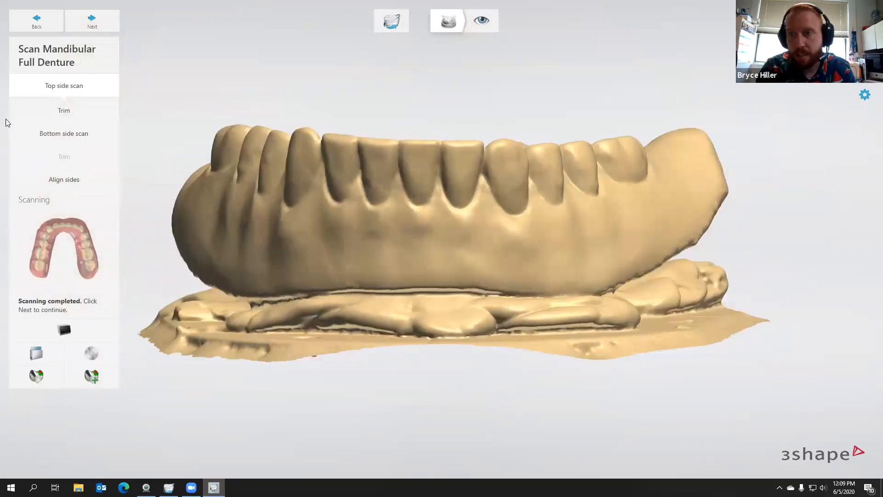
left_click(70, 111)
right_click_drag(183, 317, 178, 246)
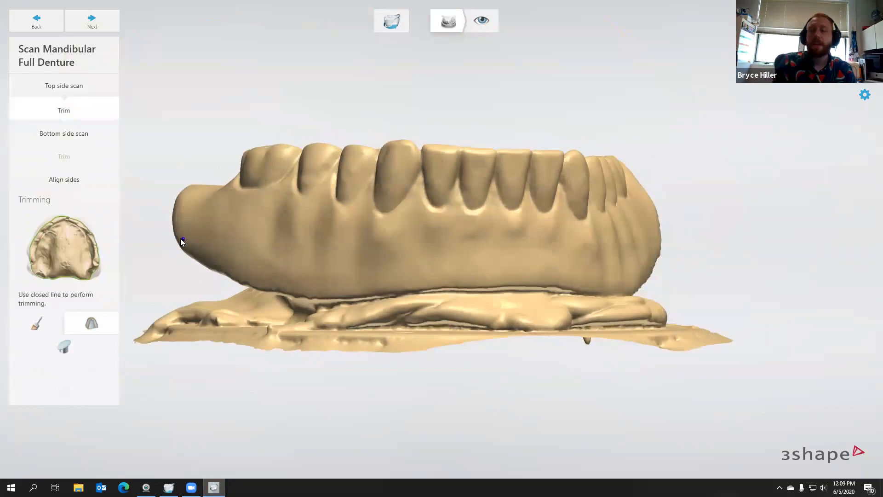
left_click(183, 237)
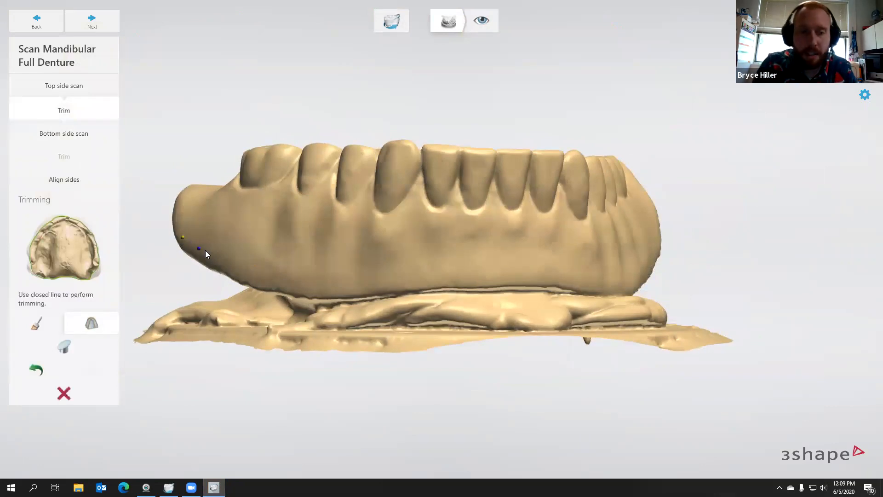
left_click(249, 273)
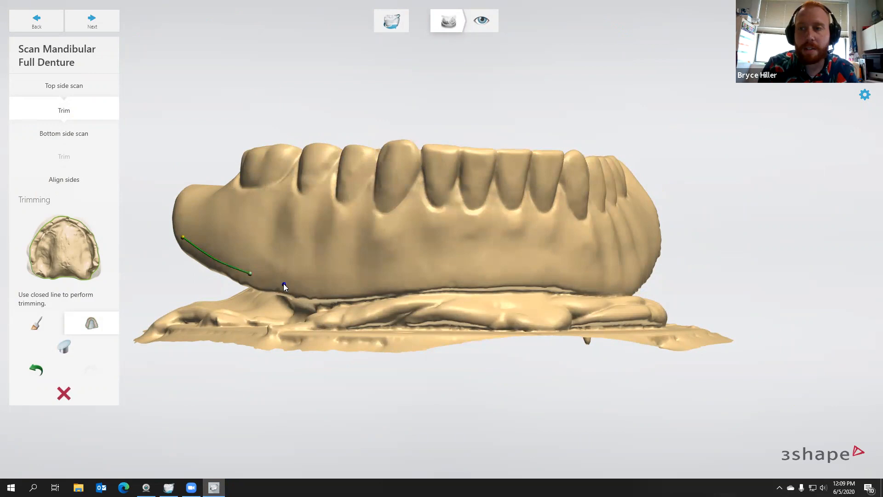
left_click(326, 287)
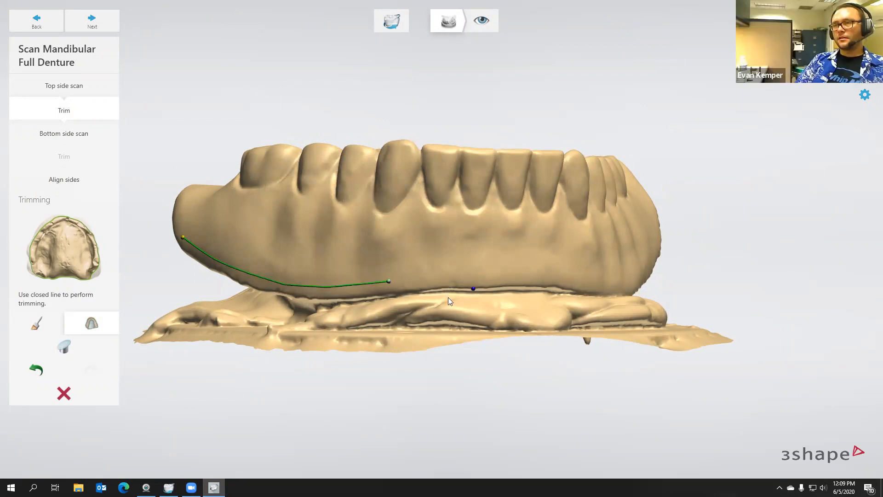
Continue the trim line across the front and along the outer lower border to the opposite rear end of the denture
right_click_drag(448, 297, 381, 305)
left_click(376, 304)
left_click(422, 304)
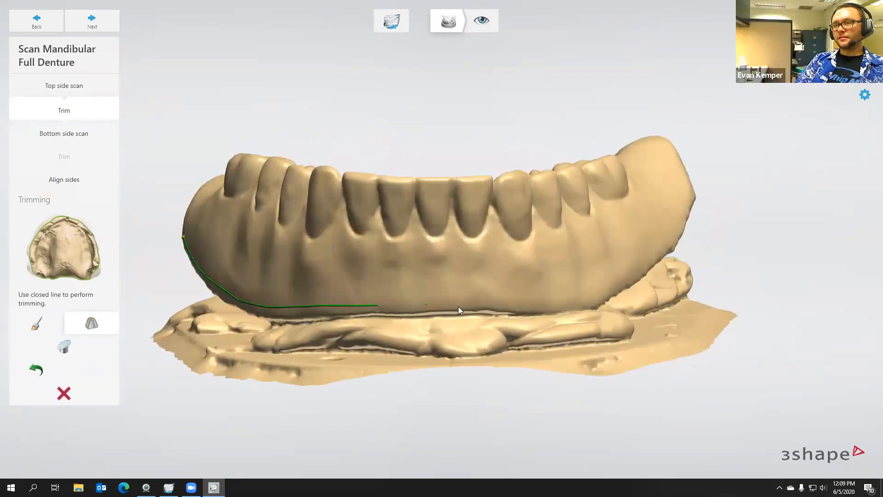
left_click(476, 302)
mouse_move(550, 307)
right_mouse_down()
mouse_move(512, 303)
mouse_move(522, 301)
right_mouse_up()
left_click(561, 294)
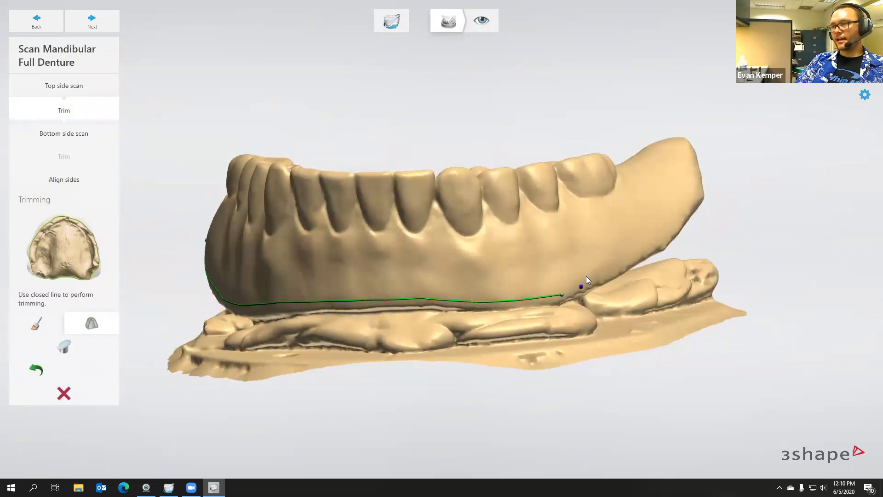
left_click(608, 270)
right_click_drag(669, 236, 642, 252)
left_click(663, 228)
Carry the trim line around the second rear end and along the inner border towards the front of the arch
right_click_drag(675, 197, 368, 417)
left_click(473, 341)
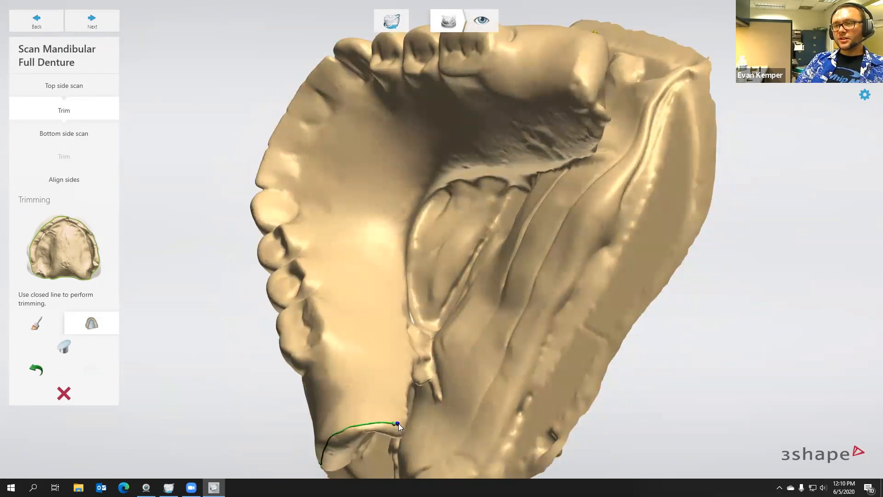
left_click(403, 387)
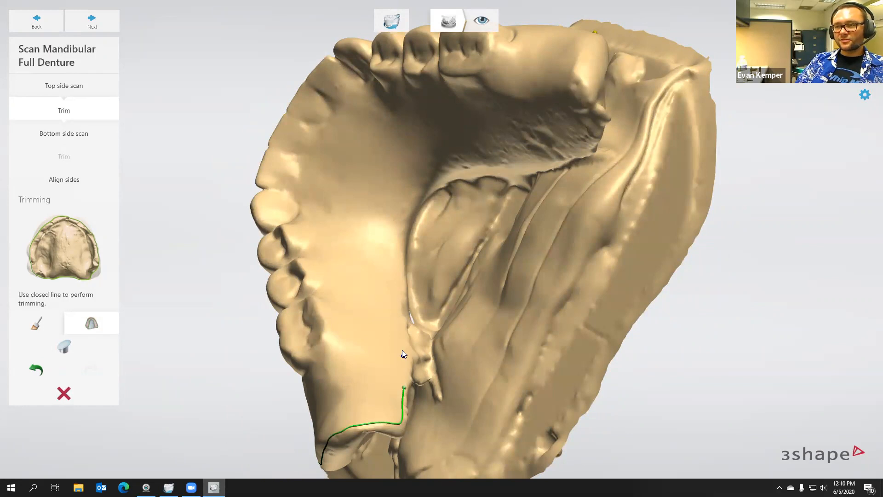
left_click(400, 294)
left_click(398, 259)
left_click(403, 220)
Continue the trim line along the remaining inner border and close it at its starting point on the first rear end
mouse_move(403, 219)
right_mouse_down()
mouse_move(421, 128)
mouse_move(416, 216)
right_mouse_up()
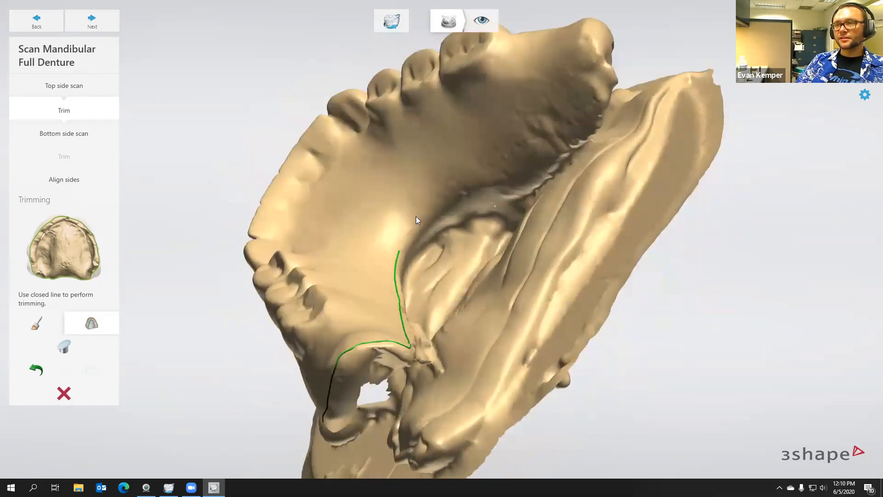
left_click(435, 207)
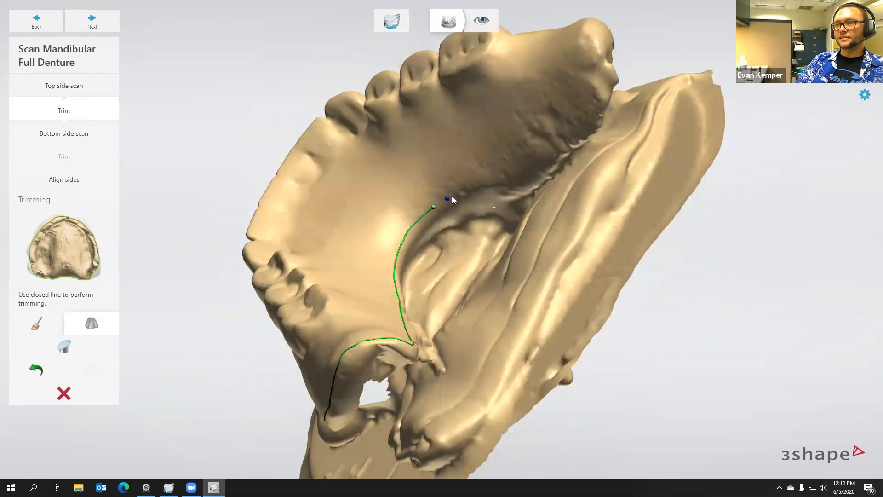
left_click(495, 177)
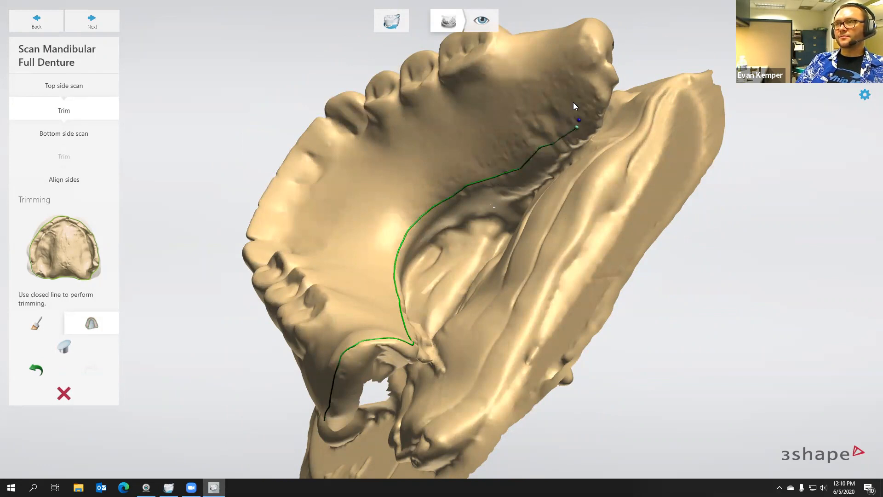
left_click(586, 86)
right_click_drag(587, 86, 589, 142)
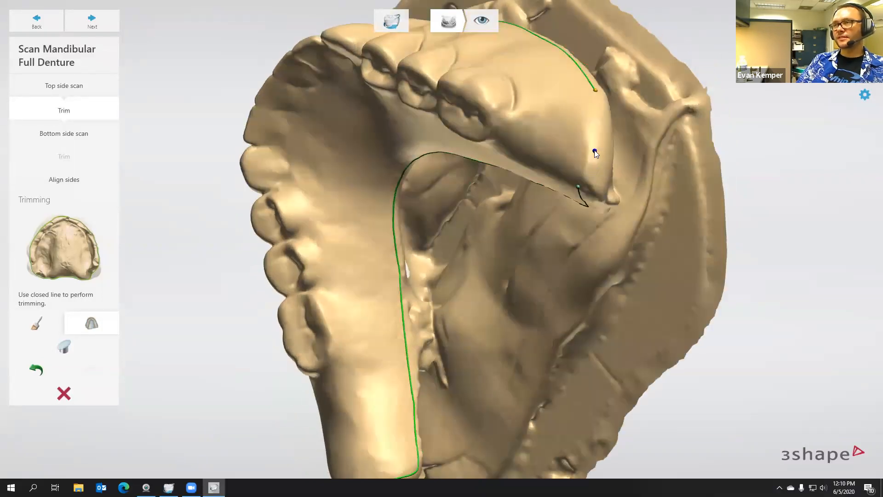
left_click(599, 111)
left_click(595, 90)
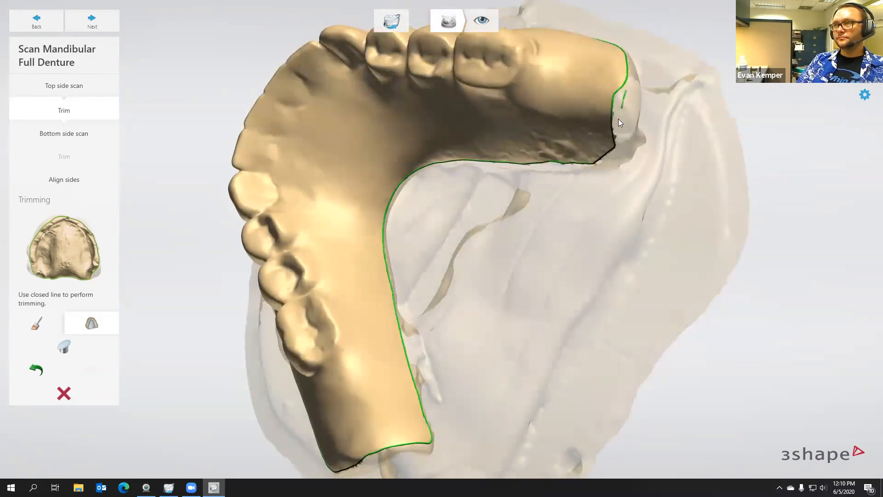
right_click_drag(532, 189, 119, 382)
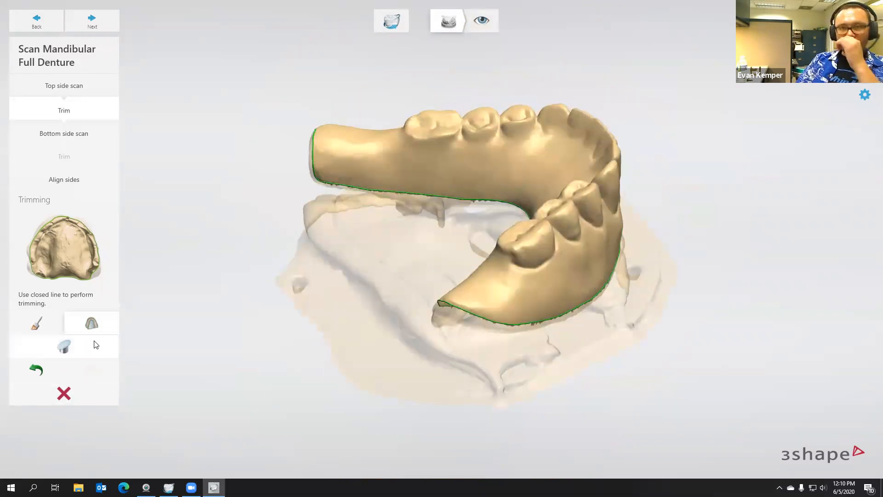
Check the trimmed top side scan from several sides and proceed to the bottom side scan
right_click_drag(366, 211, 374, 251)
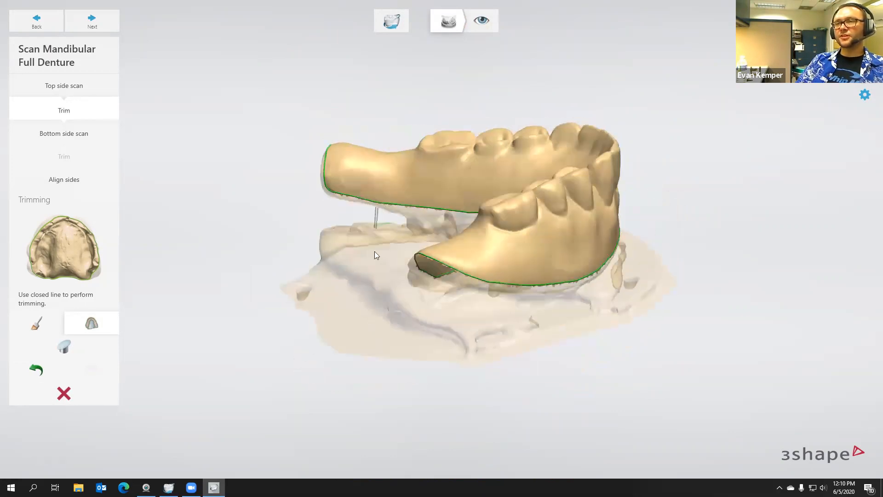
right_click_drag(534, 299, 372, 239)
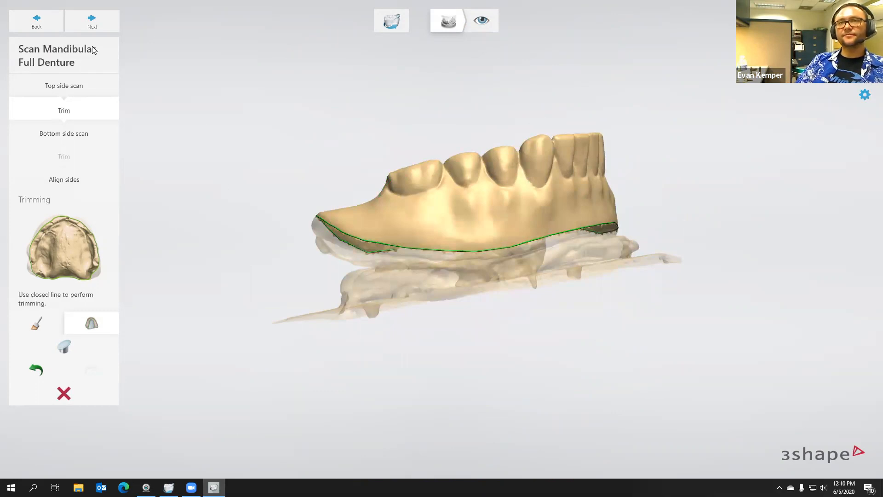
left_click(93, 23)
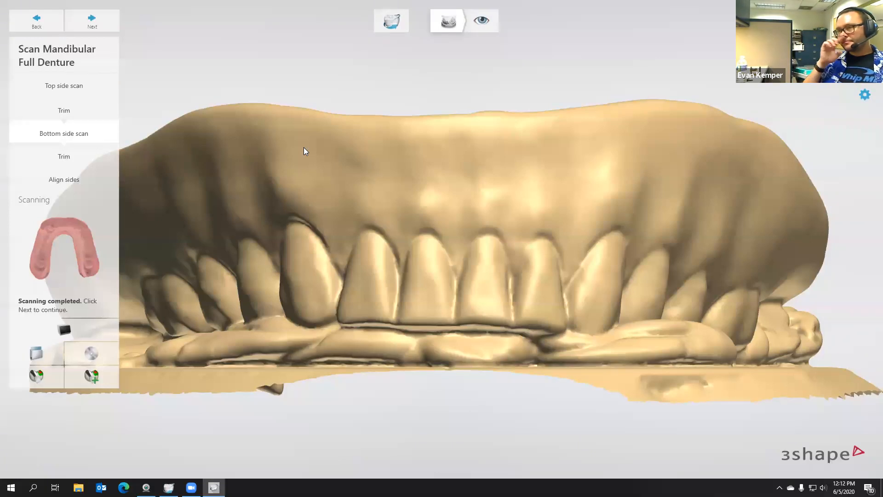
Look over the completed bottom side scan and open its trimming stage
right_click_drag(256, 268, 614, 216)
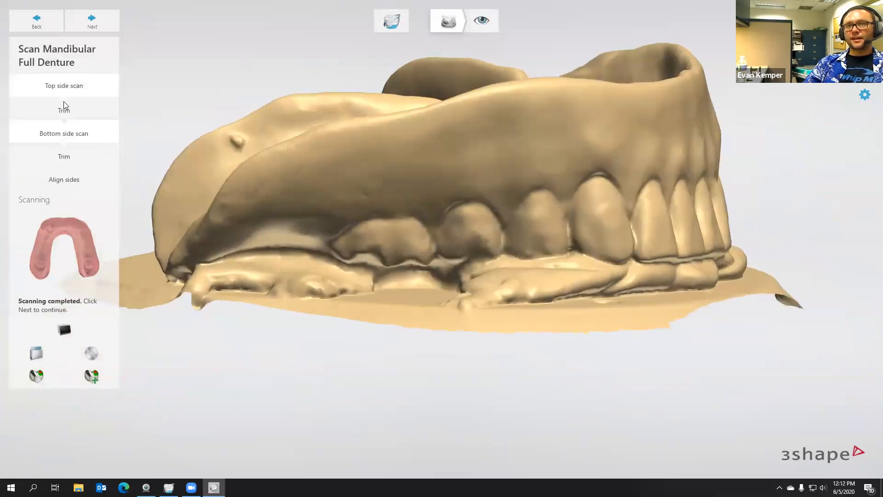
left_click(63, 329)
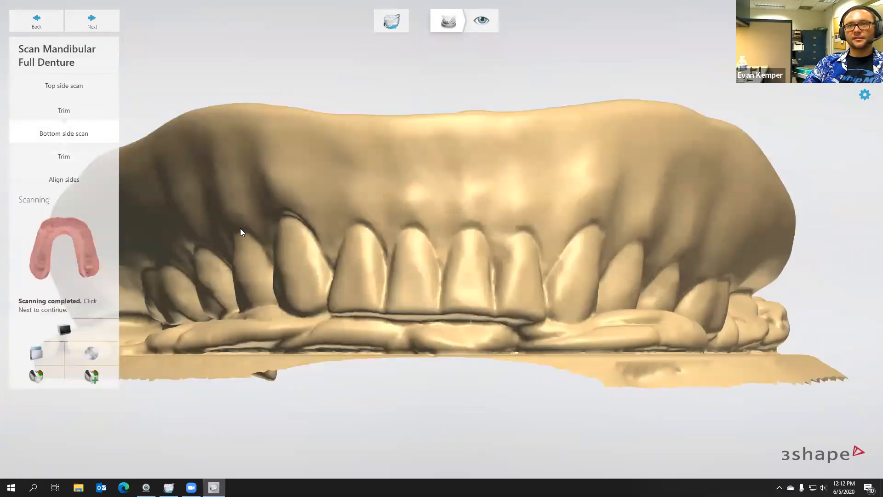
right_click_drag(240, 228, 346, 309)
right_click_drag(266, 254, 246, 179)
left_click(64, 156)
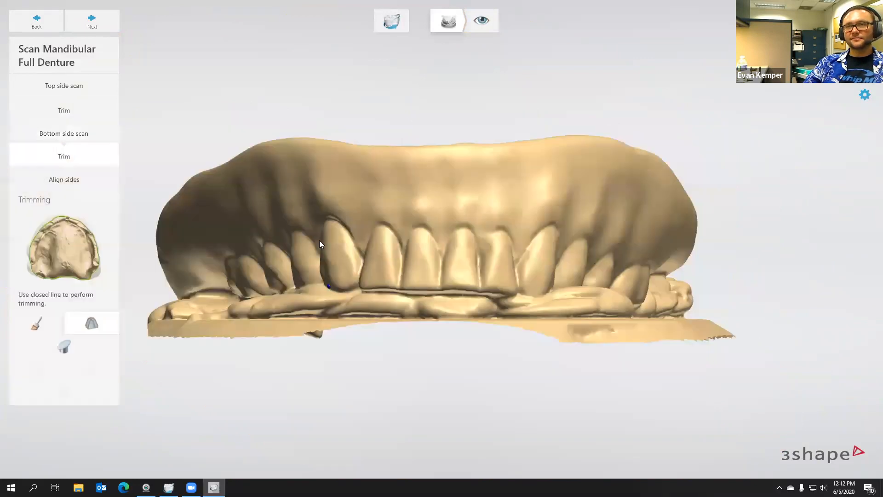
Place the bottom scan's trim line along the outer gum surface, from one rear end across the front to the opposite side
right_click_drag(332, 220, 306, 232)
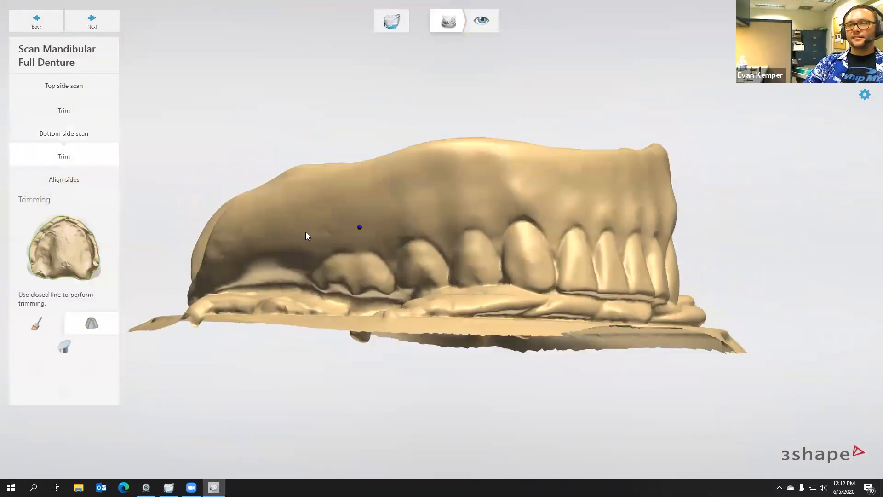
left_click(234, 265)
left_click(356, 226)
left_click(414, 218)
left_click(516, 208)
right_click_drag(586, 214, 499, 228)
left_click(564, 231)
right_click_drag(569, 231, 479, 220)
left_click(480, 220)
left_click(537, 237)
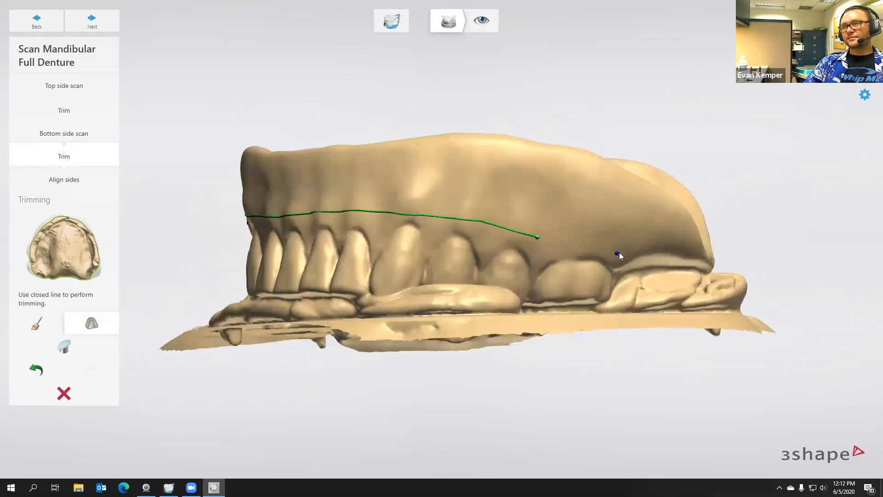
Carry the trim line around the second rear end and along the inner surface, closing it at its starting point
right_click_drag(688, 263, 333, 250)
left_click(541, 261)
mouse_move(334, 247)
left_mouse_down()
mouse_move(394, 223)
mouse_move(491, 219)
left_mouse_up()
left_click(491, 219)
right_click_drag(560, 214, 616, 212)
left_click(511, 218)
left_click_drag(593, 236, 690, 299)
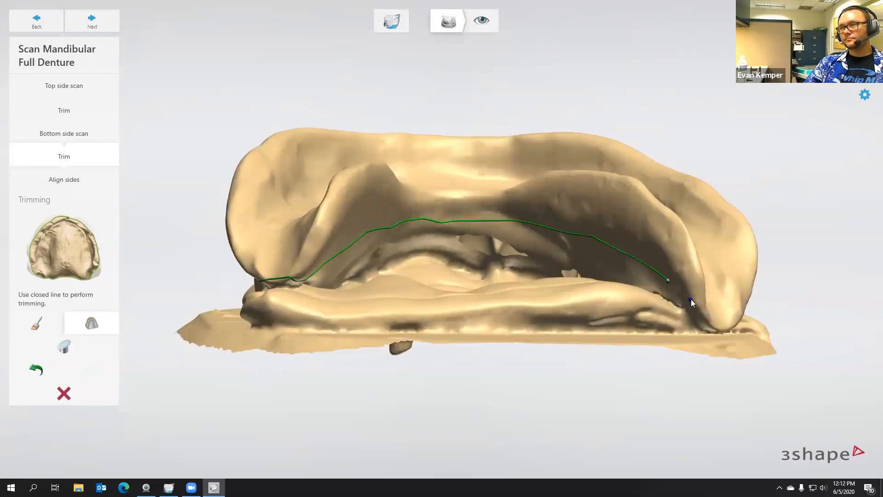
right_click_drag(623, 300, 435, 282)
double_click(429, 283)
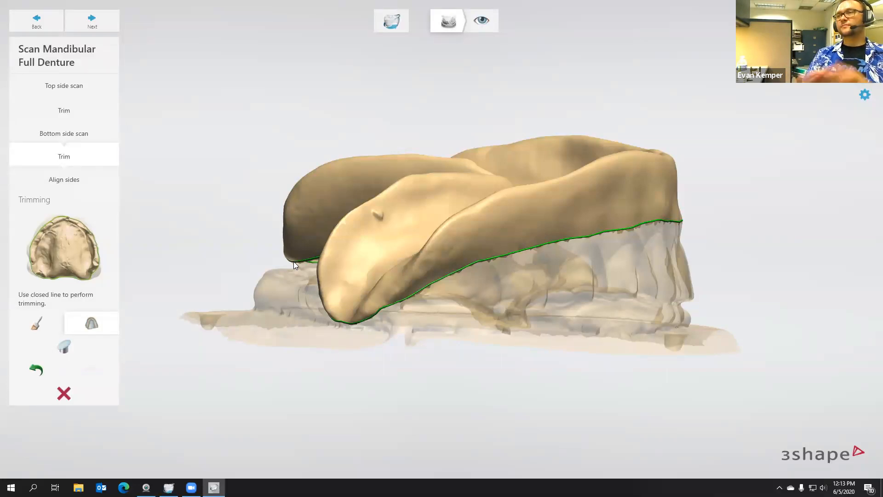
Align the trimmed top and bottom sides, check the automatic alignment, and proceed to the scan inspection
right_click_drag(412, 241, 400, 285)
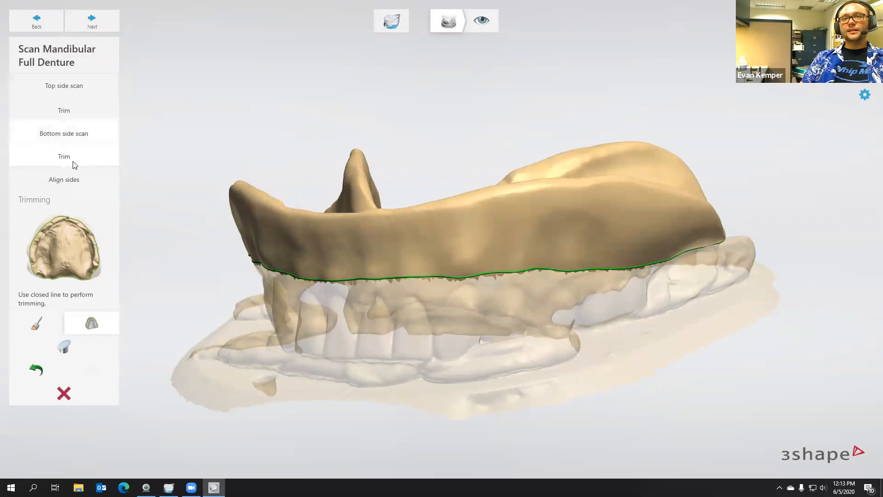
left_click(70, 178)
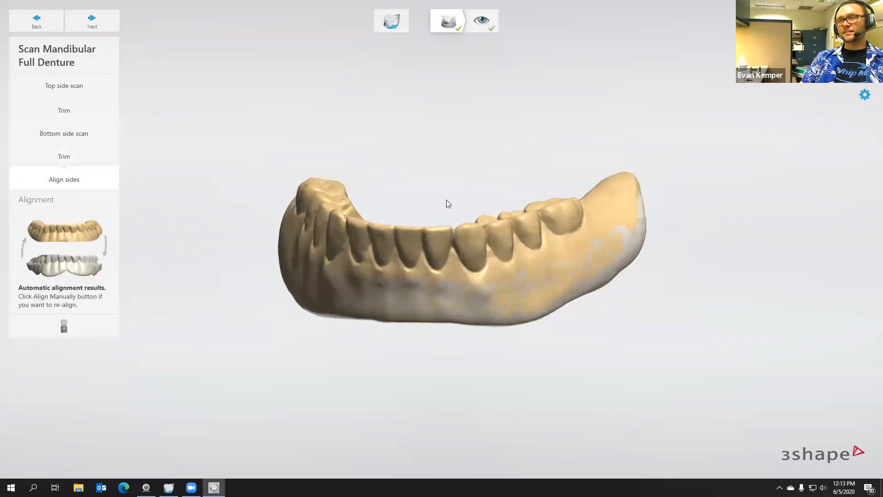
right_click_drag(432, 282, 433, 134)
scroll(468, 129, "up", 5)
right_click_drag(383, 93, 321, 135)
left_click(95, 25)
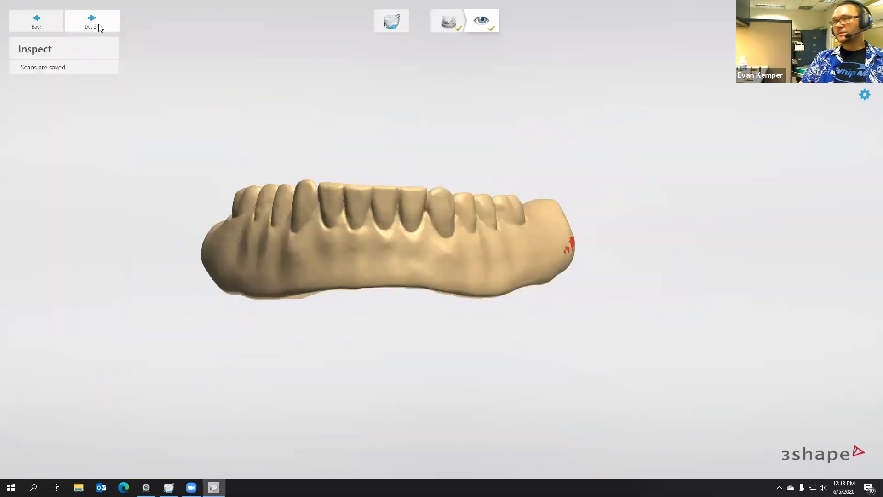
Examine the combined denture scan on its flanges and tissue side, and continue to the design stage
right_click_drag(415, 202, 405, 238)
right_click_drag(515, 226, 276, 258)
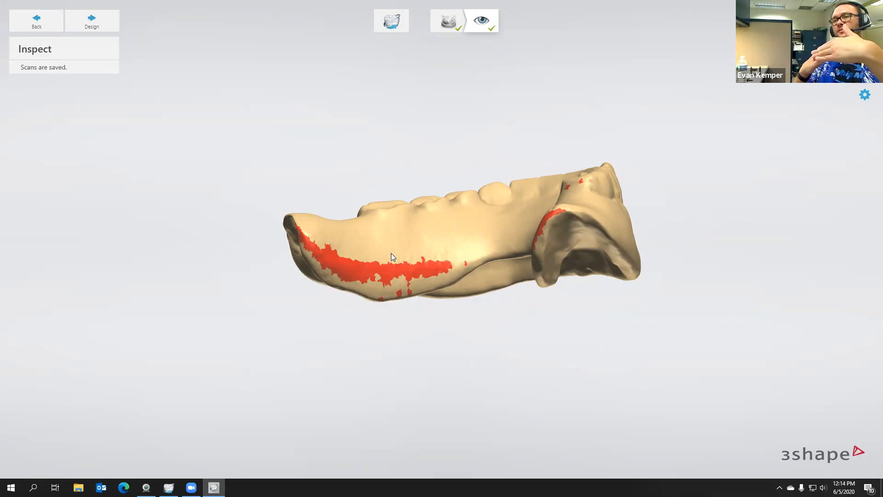
right_click_drag(391, 254, 325, 353)
right_click_drag(341, 314, 460, 48)
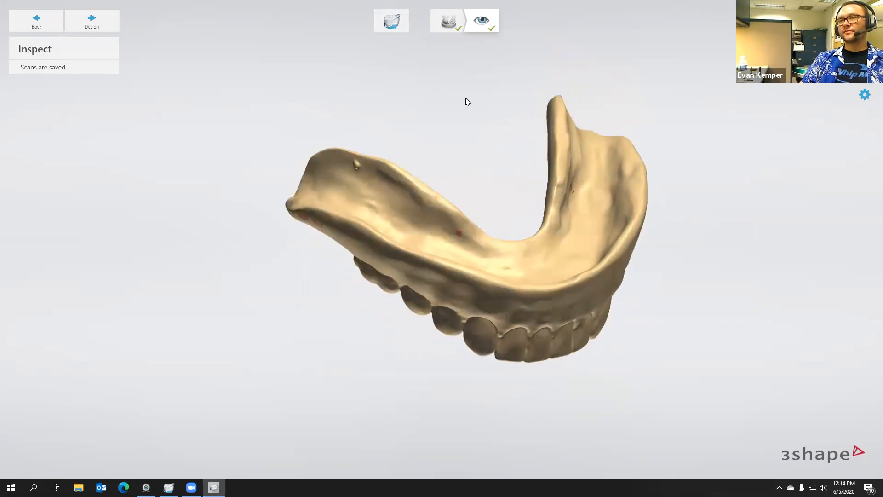
left_click(101, 20)
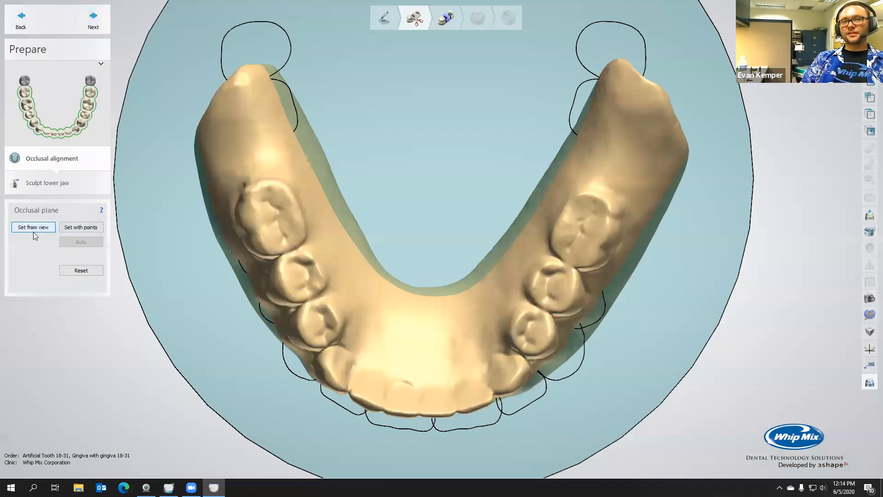
Define the occlusal plane with three points on both molars and the incisal edge, and rotate the arch template to match the denture
left_click(33, 227)
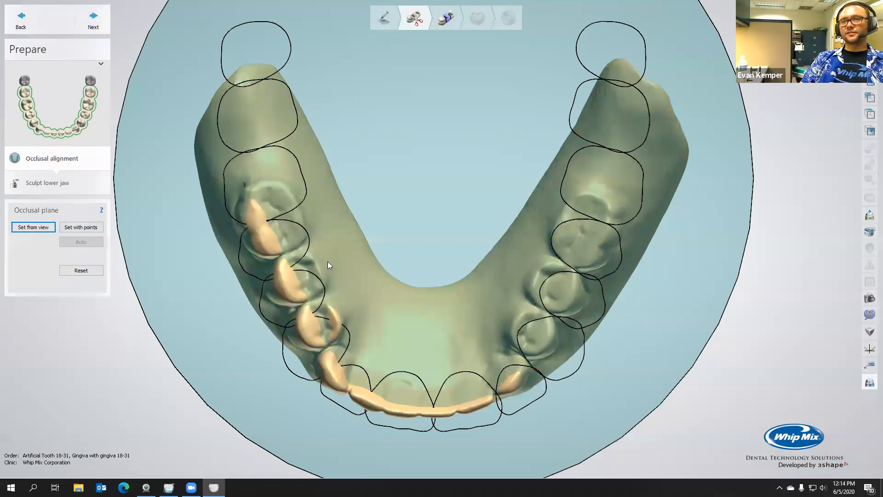
left_click(265, 247)
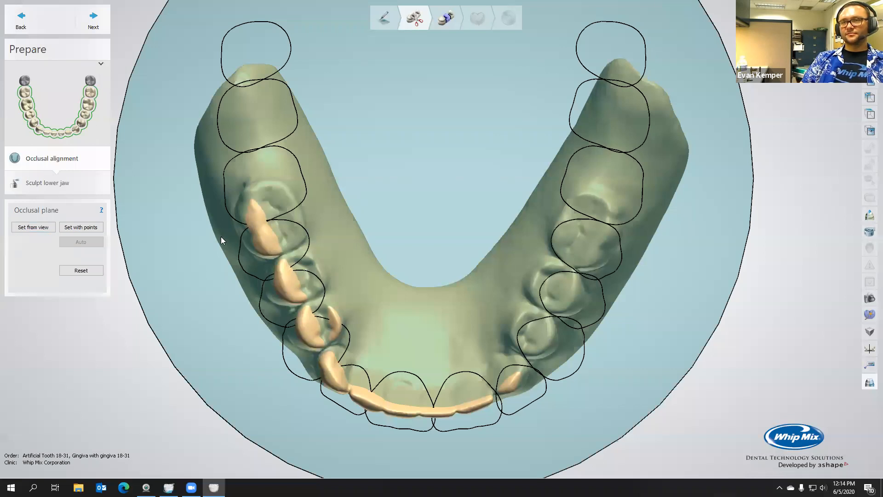
left_click(81, 227)
left_click(263, 241)
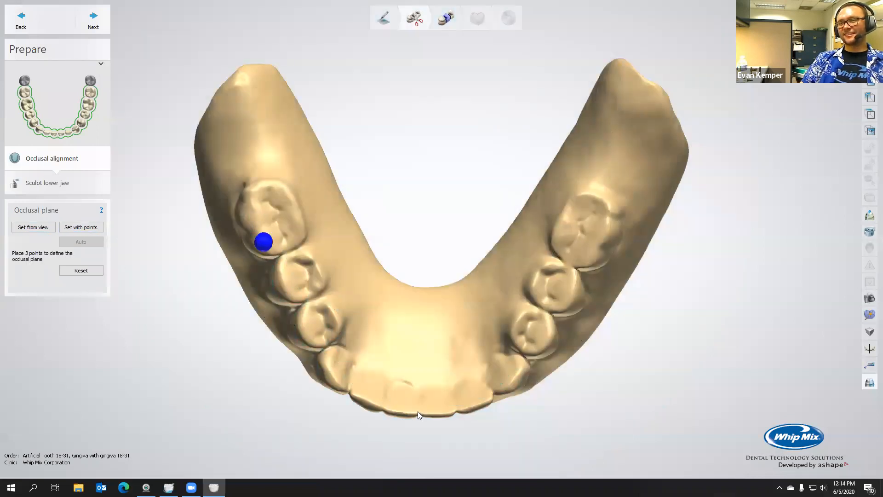
left_click(588, 261)
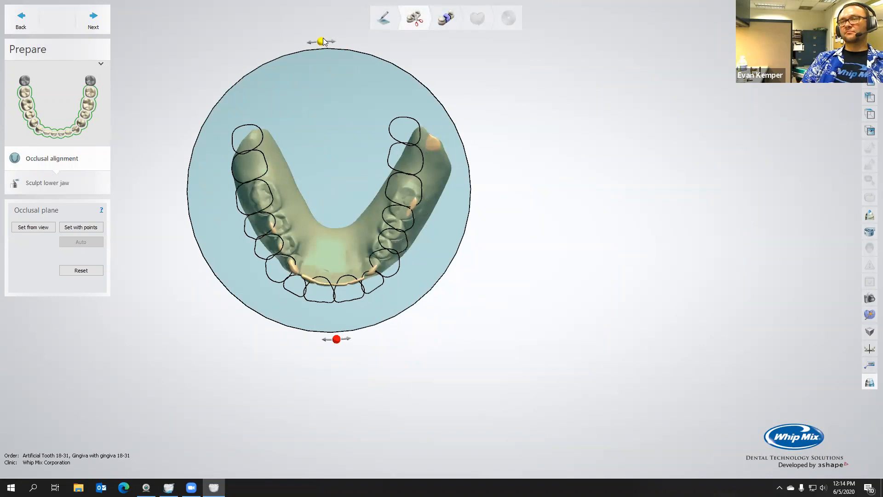
left_click_drag(322, 41, 337, 40)
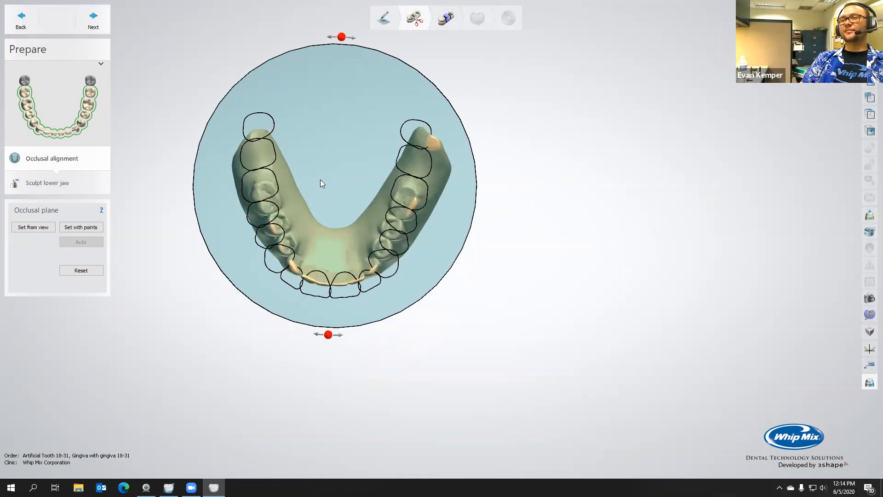
Proceed to sculpting the lower jaw and smooth away the small bump on the denture's tissue side with the 3.20 mm wax knife
left_click(104, 24)
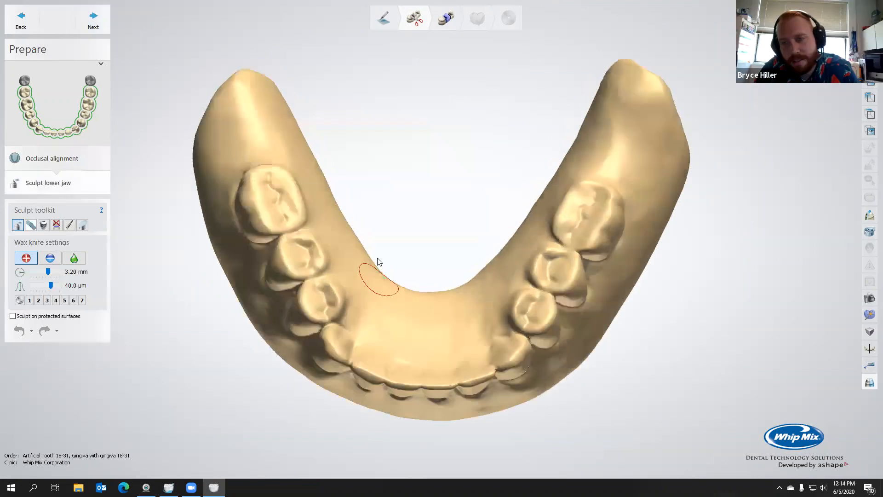
right_click_drag(382, 212, 139, 261)
left_click(74, 258)
right_click_drag(391, 309, 384, 324)
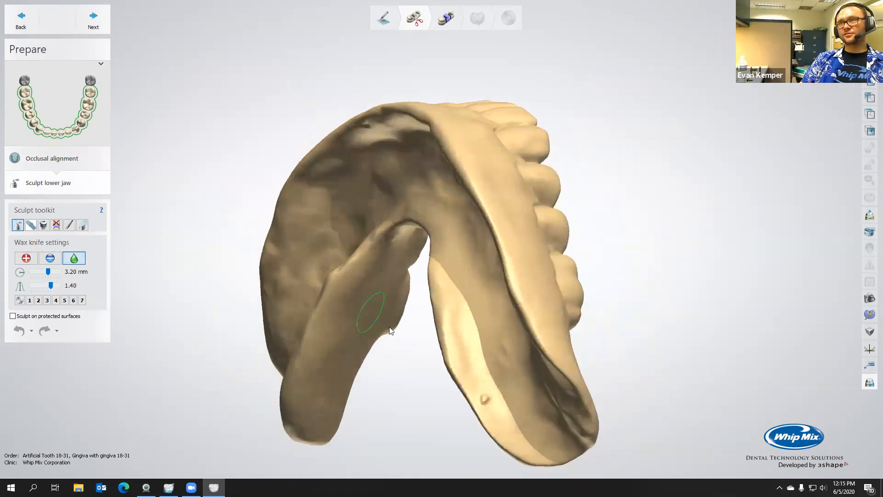
left_click(496, 396)
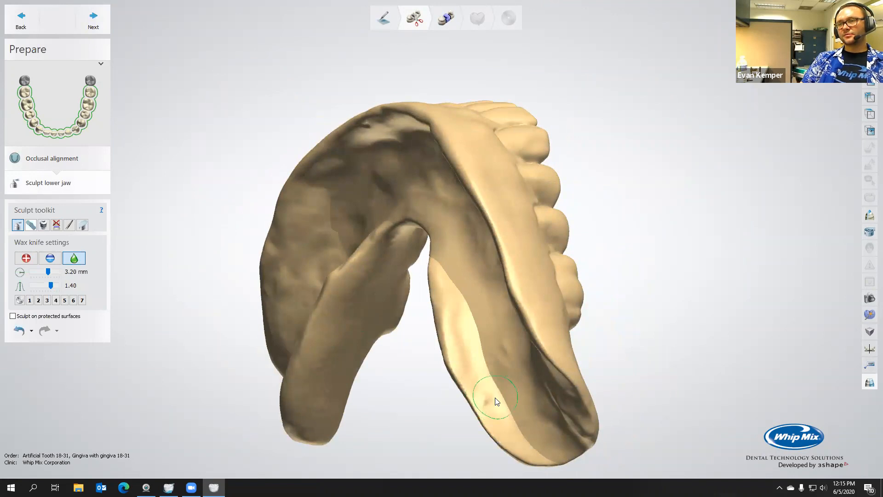
Set the smoothing wax knife's size to 5.00 mm, go over the denture's rear flanges, and proceed to teeth segmentation
mouse_move(467, 331)
right_mouse_down()
mouse_move(497, 298)
mouse_move(476, 316)
mouse_move(546, 339)
mouse_move(468, 277)
mouse_move(348, 309)
mouse_move(270, 256)
mouse_move(263, 229)
mouse_move(345, 397)
right_mouse_up()
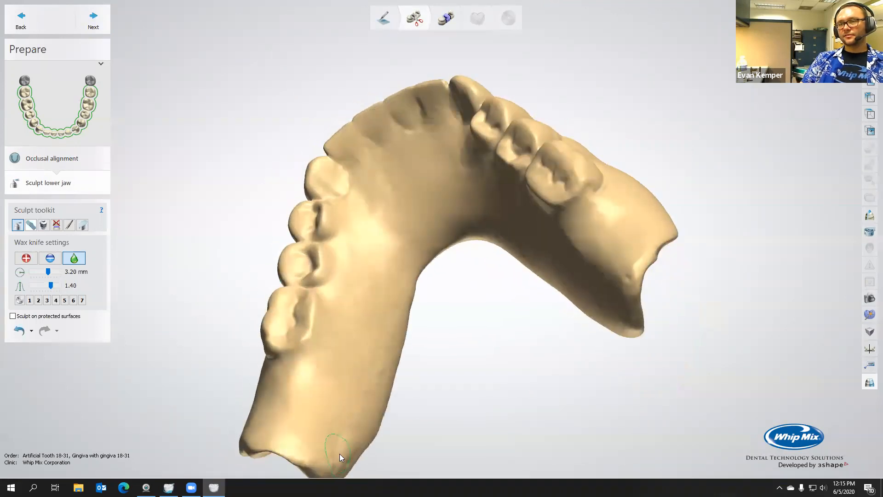
scroll(335, 449, "up", 9, "ctrl")
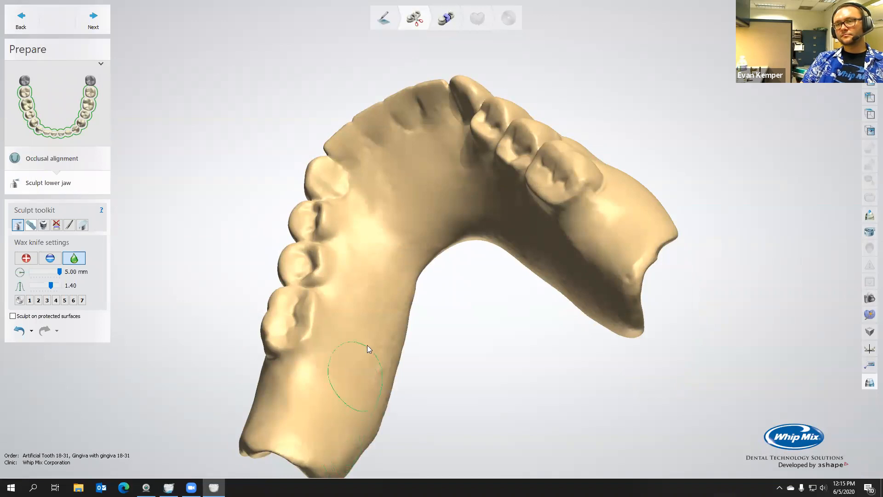
mouse_move(399, 255)
right_mouse_down()
mouse_move(472, 196)
mouse_move(436, 224)
mouse_move(636, 222)
mouse_move(597, 260)
right_mouse_up()
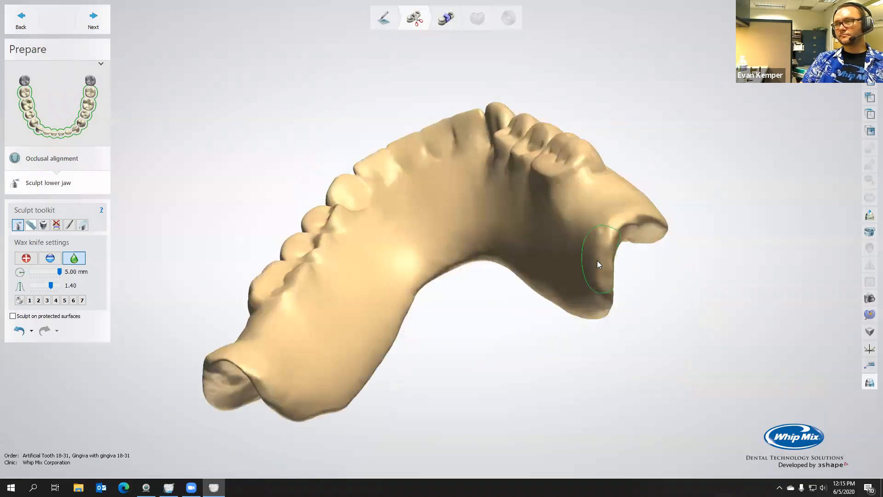
mouse_move(433, 222)
right_mouse_down()
mouse_move(577, 201)
mouse_move(671, 235)
mouse_move(744, 291)
mouse_move(572, 257)
mouse_move(543, 279)
right_mouse_up()
left_click(102, 24)
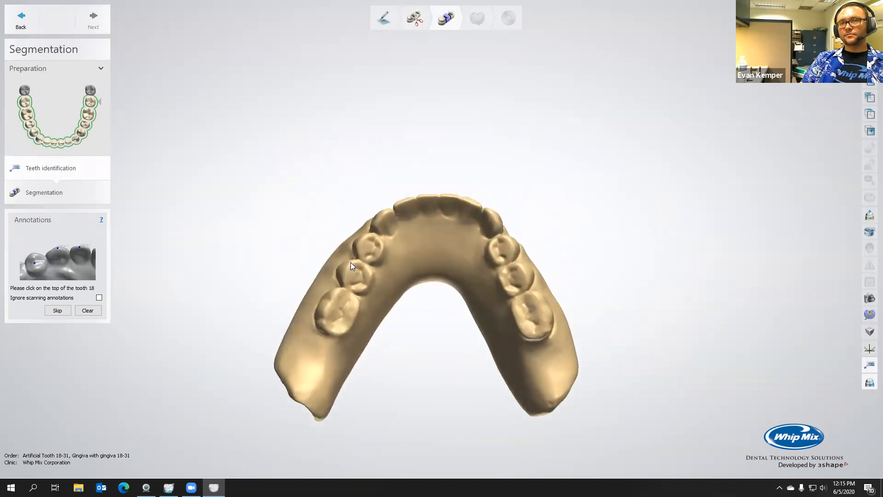
Keep the design open by dismissing the save prompt, and skip the annotation for tooth 18
scroll(375, 279, "up", 3)
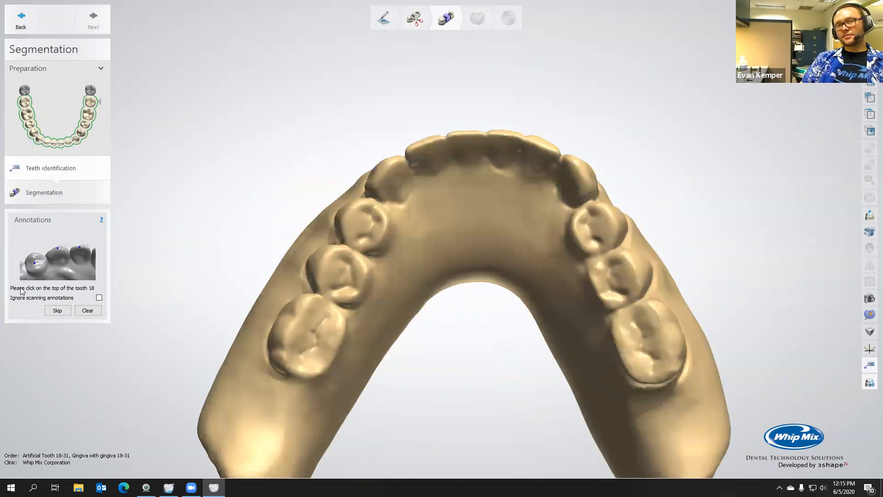
scroll(322, 334, "down", 1)
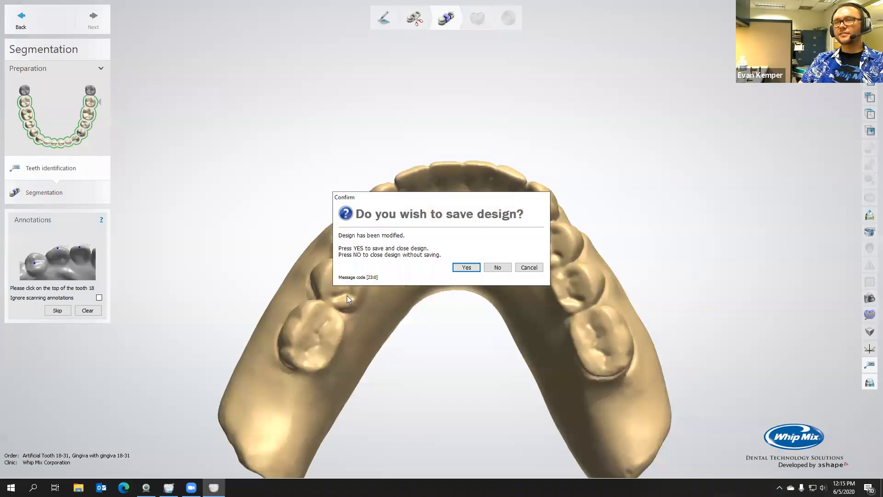
left_click(529, 267)
left_click(58, 313)
Mark the tops of teeth 19, 20, 21, 22 and 23 on the denture
left_click(301, 411)
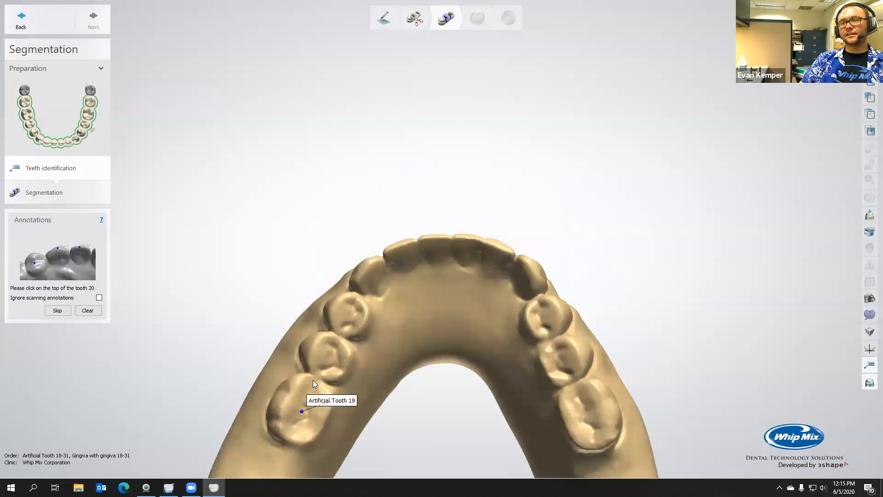
left_click(334, 350)
left_click(353, 310)
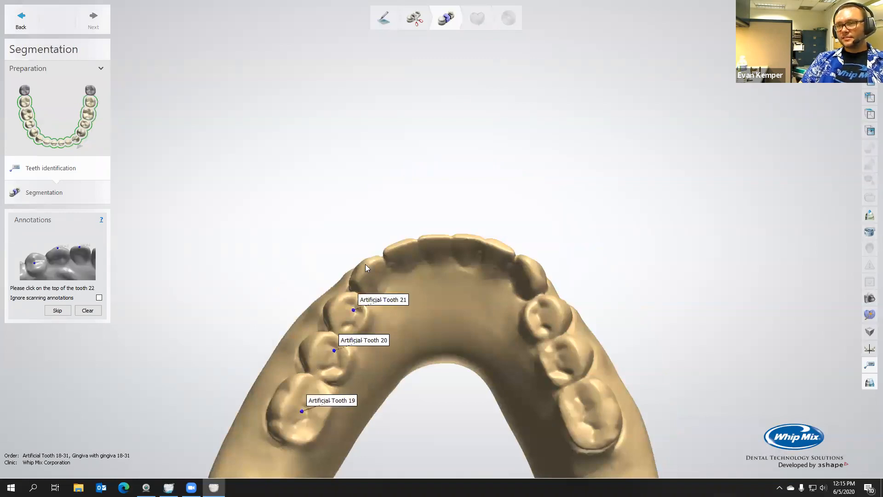
left_click(368, 263)
left_click(399, 245)
Mark the incisal edges of front teeth 24, 25 and 26
right_click_drag(439, 236, 435, 257)
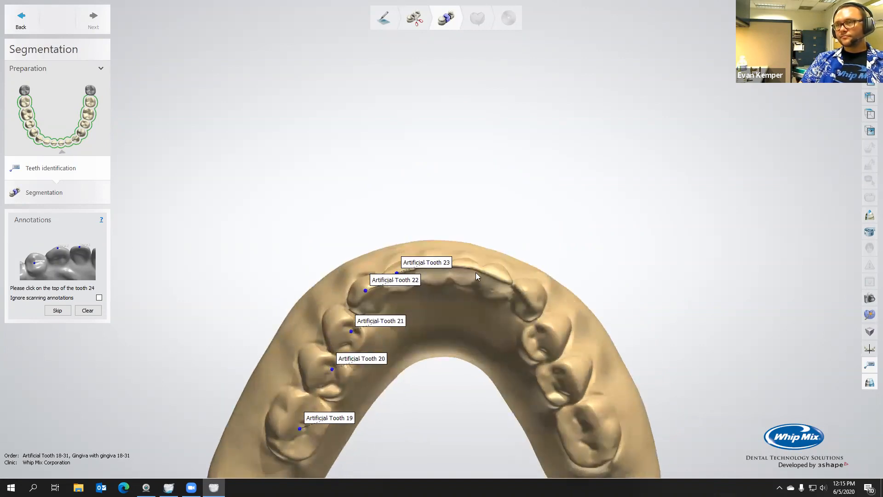
right_click_drag(465, 231, 450, 286)
scroll(433, 304, "up", 5)
left_click(424, 299)
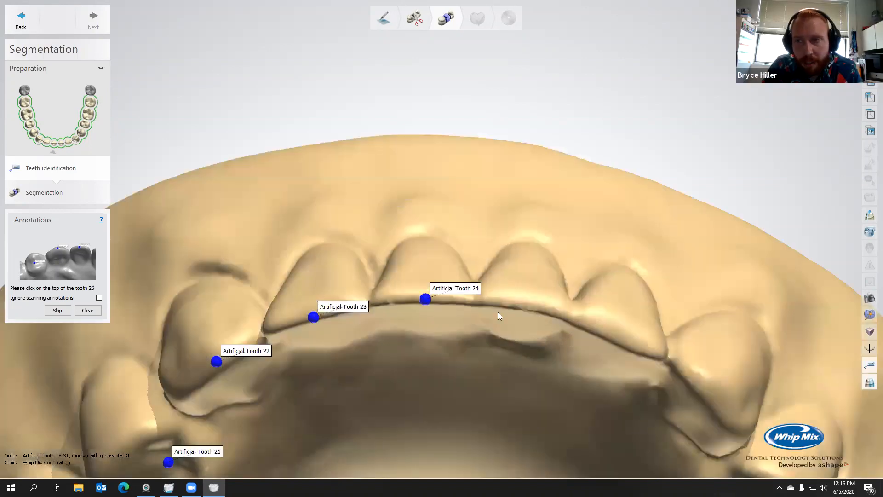
left_click(531, 307)
left_click(618, 338)
scroll(615, 355, "down", 5)
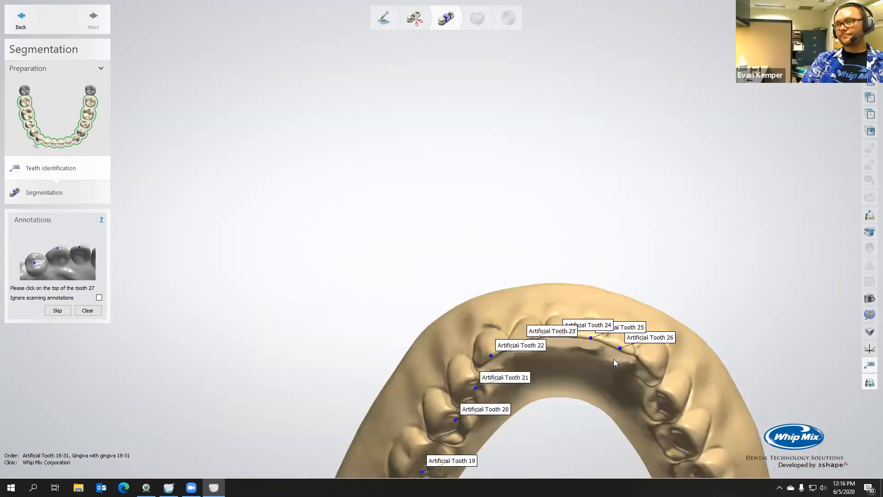
Mark the tops of teeth 27, 28, 29 and 30 on the denture
left_click(592, 300)
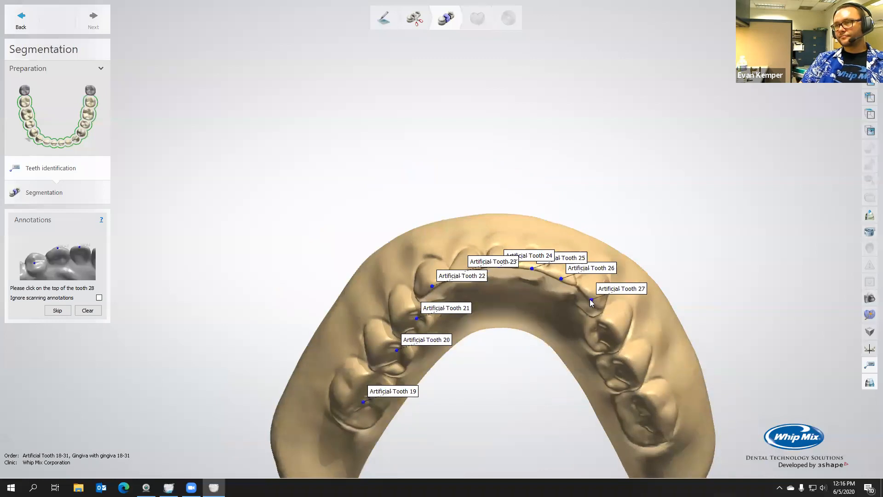
right_click_drag(592, 300, 589, 292)
left_click(597, 308)
left_click(615, 349)
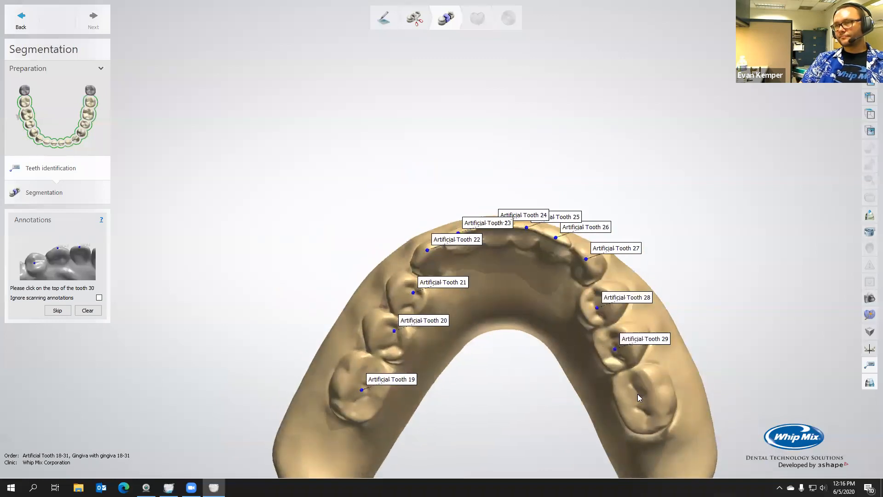
left_click(640, 400)
Skip the annotation for tooth 31 and proceed to the segmentation of the teeth
right_click_drag(584, 396, 582, 387)
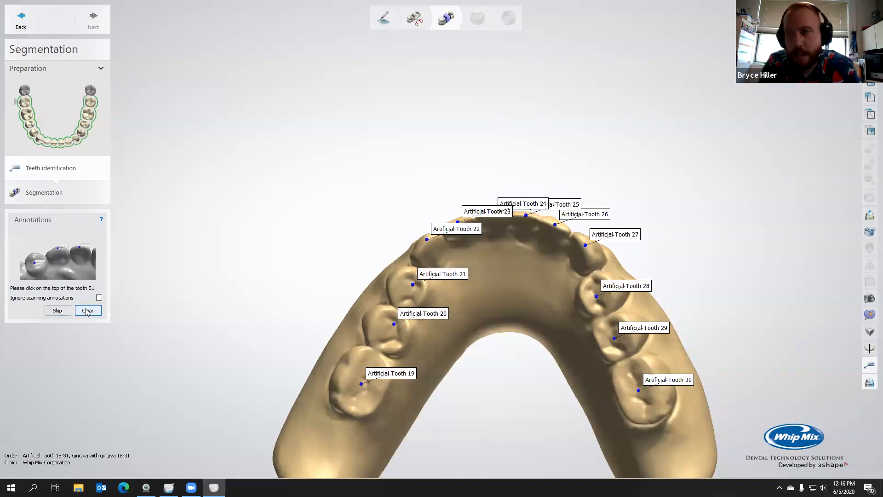
left_click(57, 310)
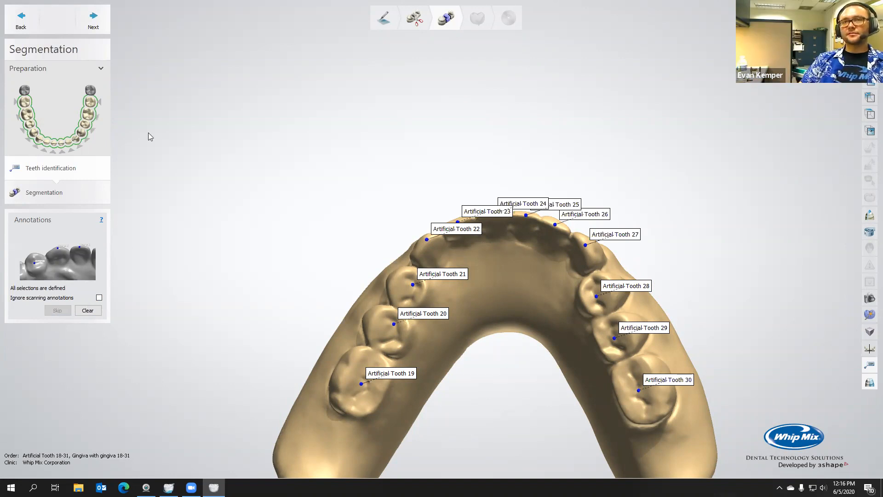
left_click(102, 26)
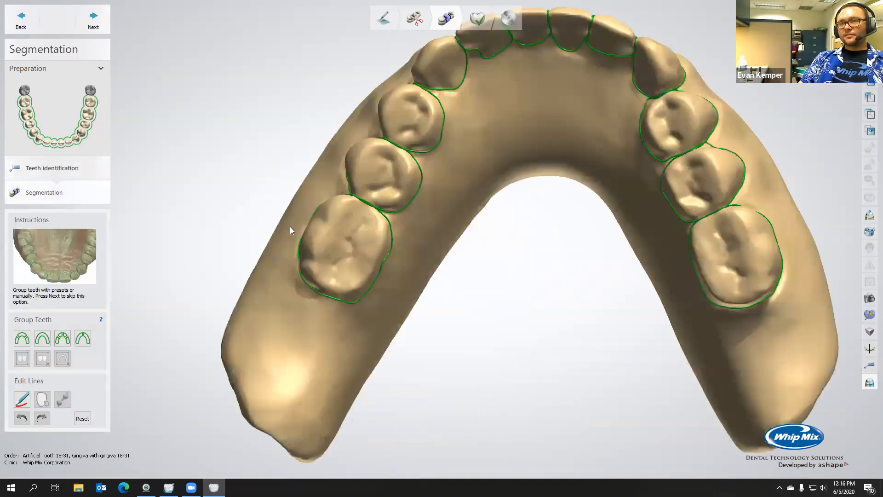
Redraw the segmentation line on the tongue side of tooth 19 as a smooth curve around the notch
right_click_drag(413, 257, 364, 208)
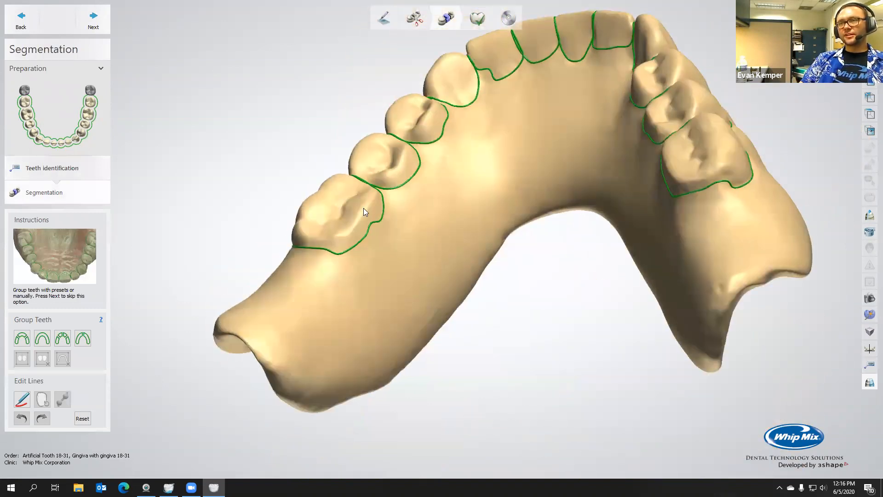
scroll(385, 234, "up", 5)
left_click(395, 232)
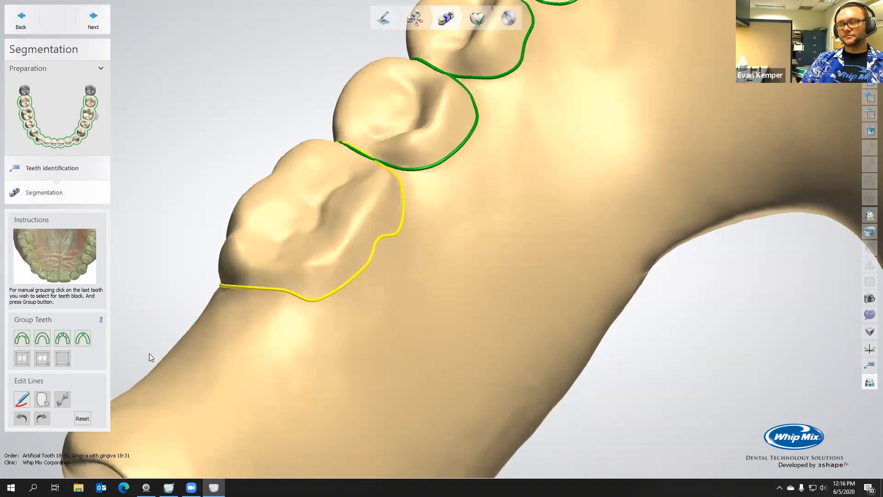
left_click(27, 399)
left_click(290, 279)
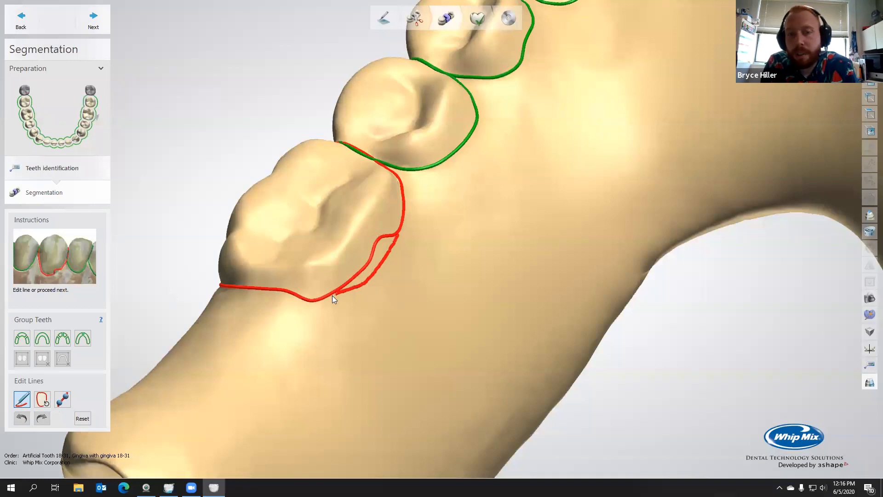
left_click_drag(303, 296, 304, 299)
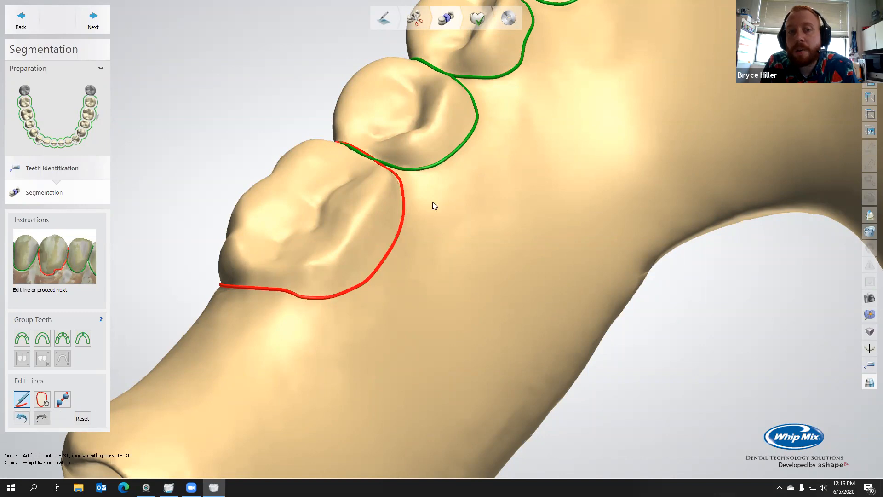
Redraw the segmentation line on the tongue side of tooth 21 slightly farther outward
scroll(441, 147, "down", 5)
middle_click_drag(470, 116, 437, 193)
right_click_drag(438, 193, 447, 170)
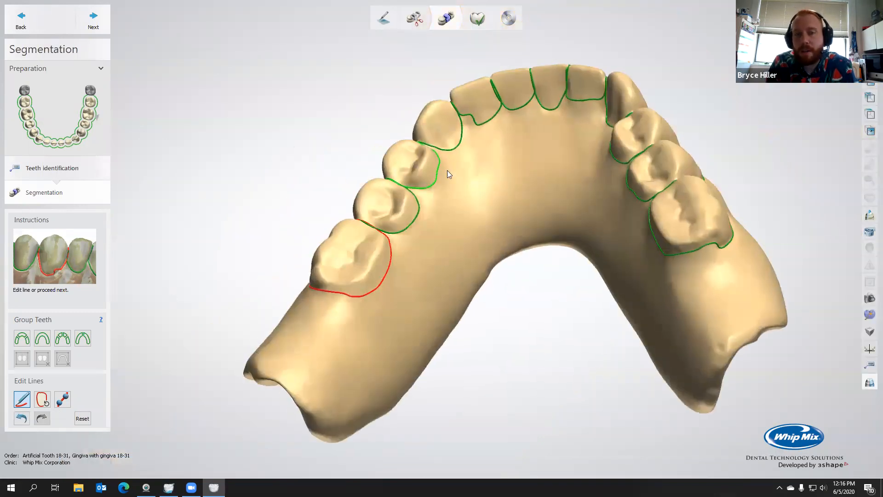
scroll(448, 144, "up", 5)
left_click(431, 187)
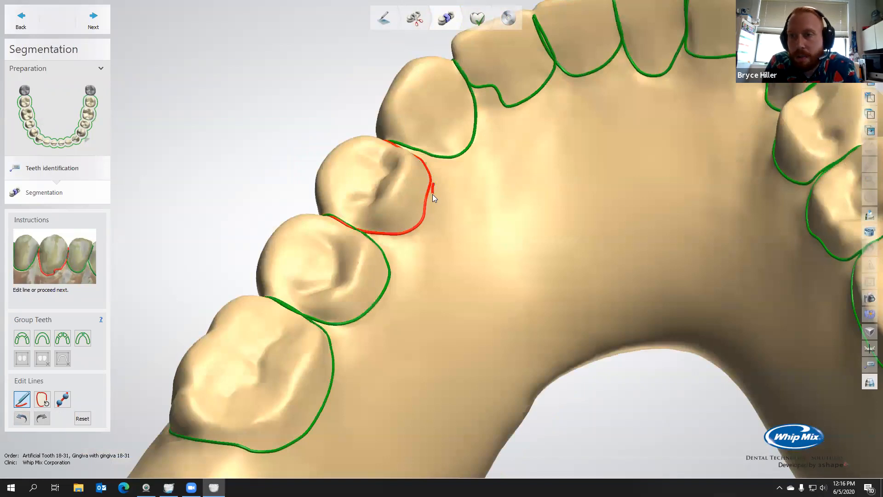
left_click_drag(427, 211, 430, 210)
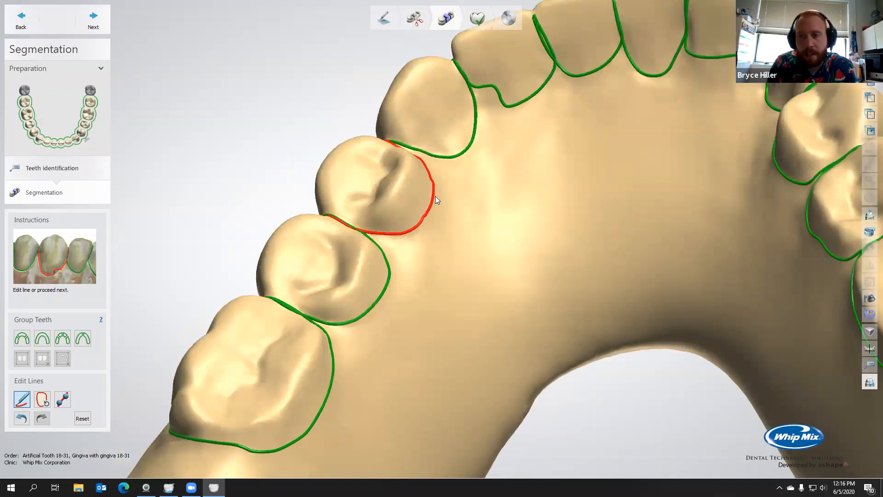
Redraw the segmentation line of tooth 23 around its inner lower corner next to tooth 22
mouse_move(431, 216)
right_mouse_down()
mouse_move(443, 223)
mouse_move(475, 120)
right_mouse_up()
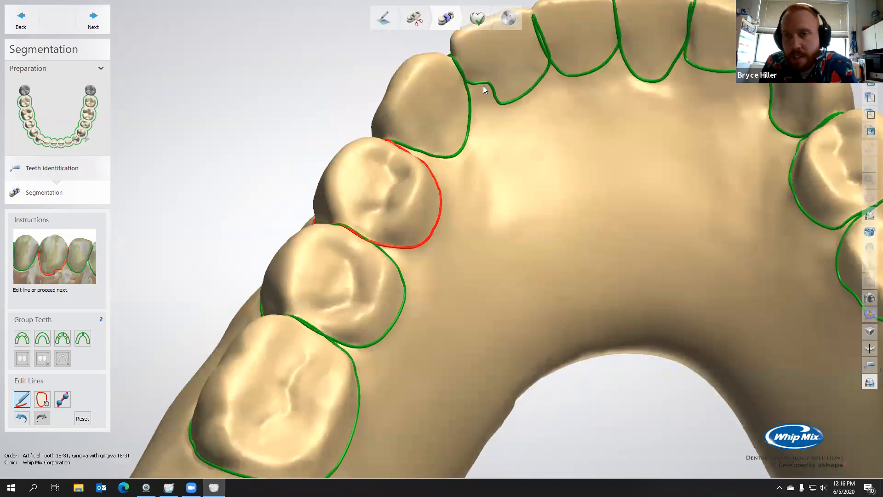
left_click(471, 90)
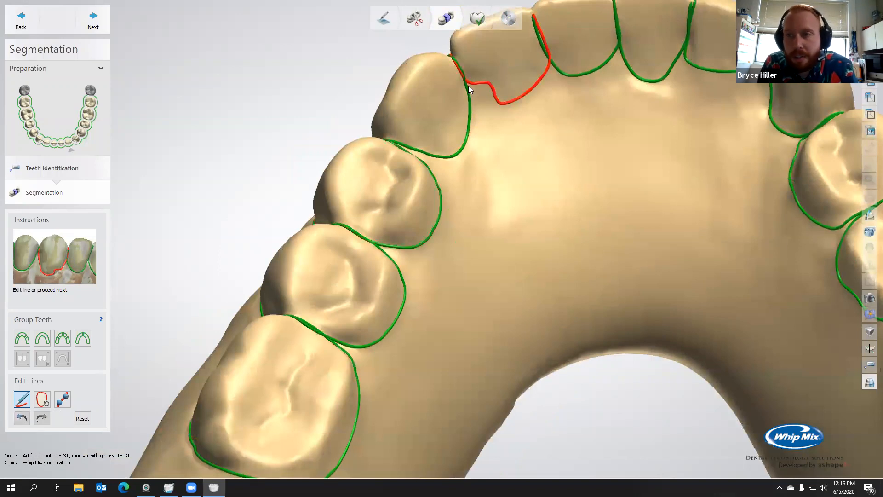
left_click_drag(493, 103, 479, 105)
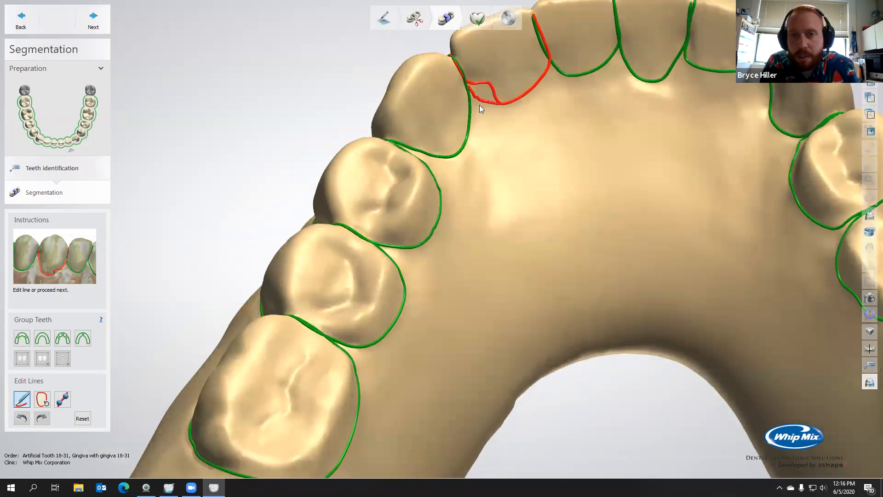
Redraw the tongue-side segmentation line of tooth 26 lower down so that it encloses the whole tooth
mouse_move(484, 183)
right_mouse_down()
mouse_move(520, 196)
mouse_move(550, 110)
right_mouse_up()
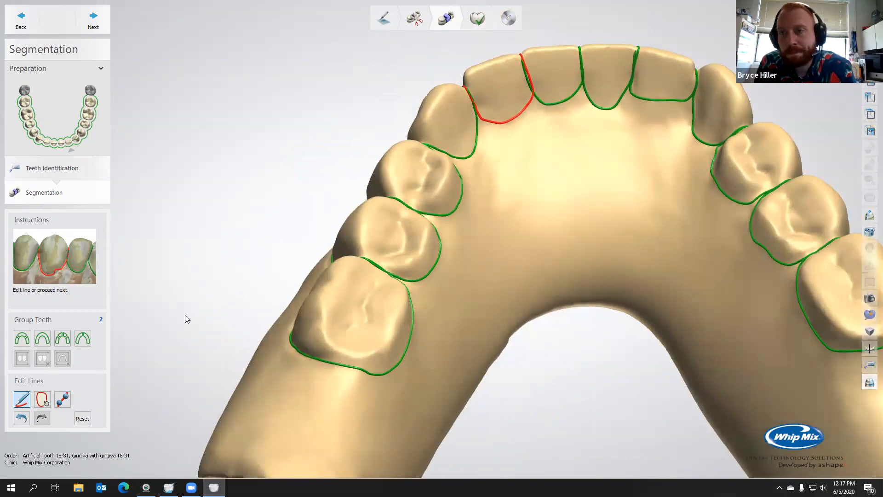
middle_click_drag(533, 270, 481, 252)
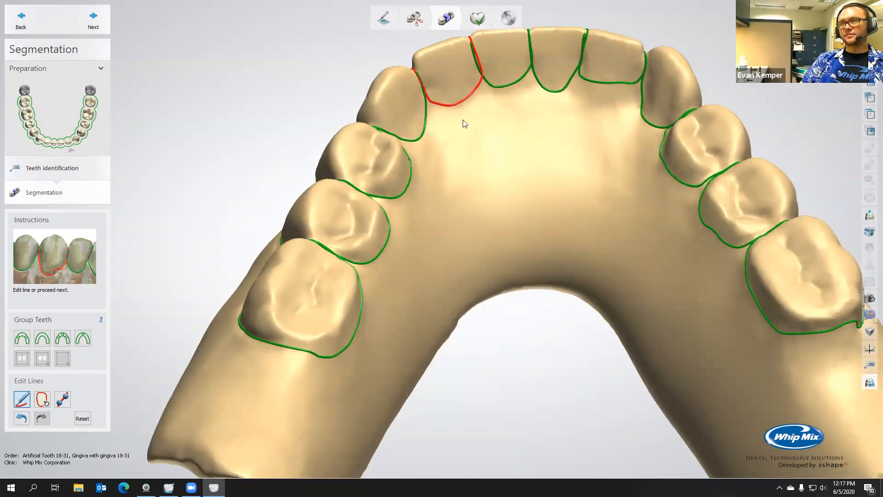
scroll(463, 120, "up", 5)
middle_click_drag(536, 99, 382, 304)
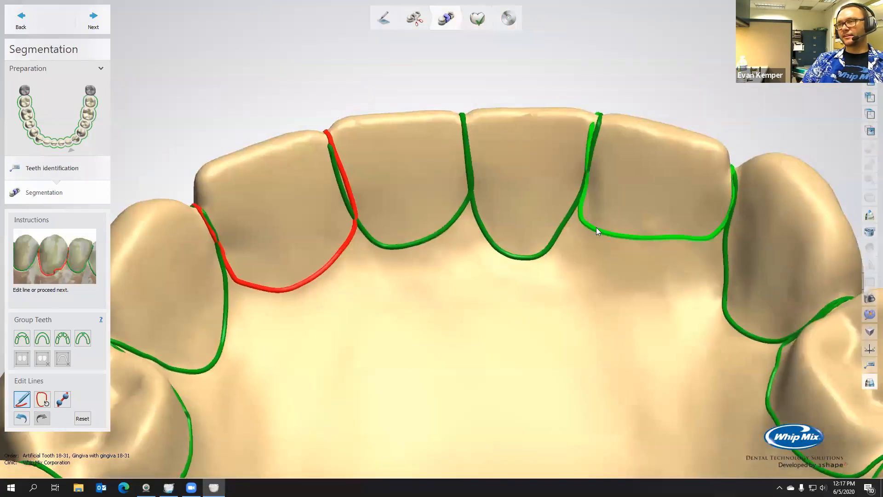
left_click(597, 230)
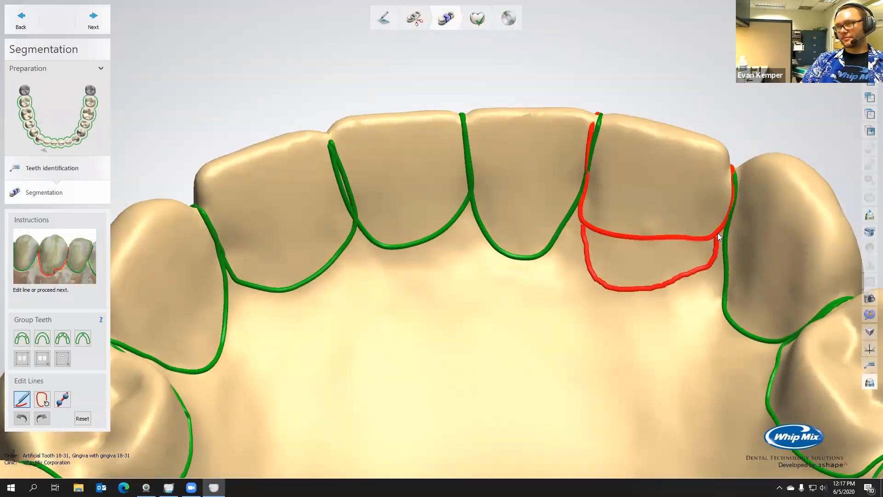
left_click_drag(717, 233, 720, 225)
left_click_drag(703, 264, 720, 227)
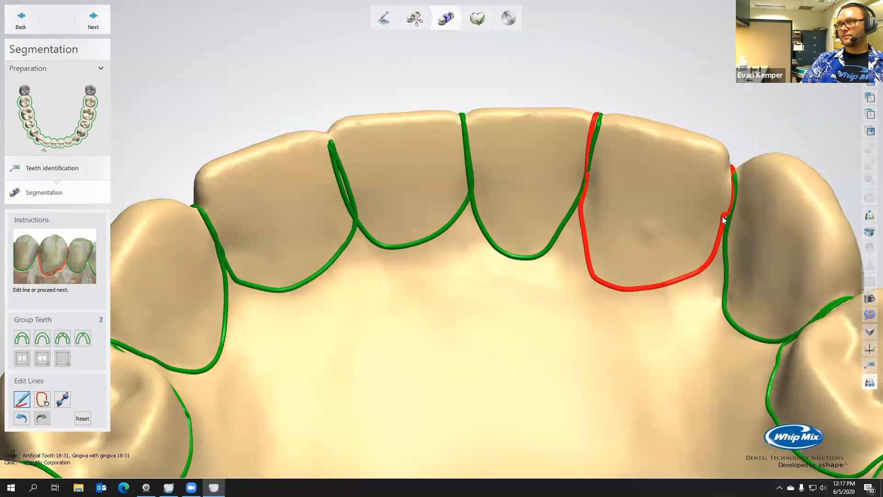
Redraw the segmentation line on the tongue side of tooth 28 closer to the tooth
scroll(622, 234, "down", 3)
right_click_drag(620, 227, 620, 254)
scroll(626, 236, "down", 3)
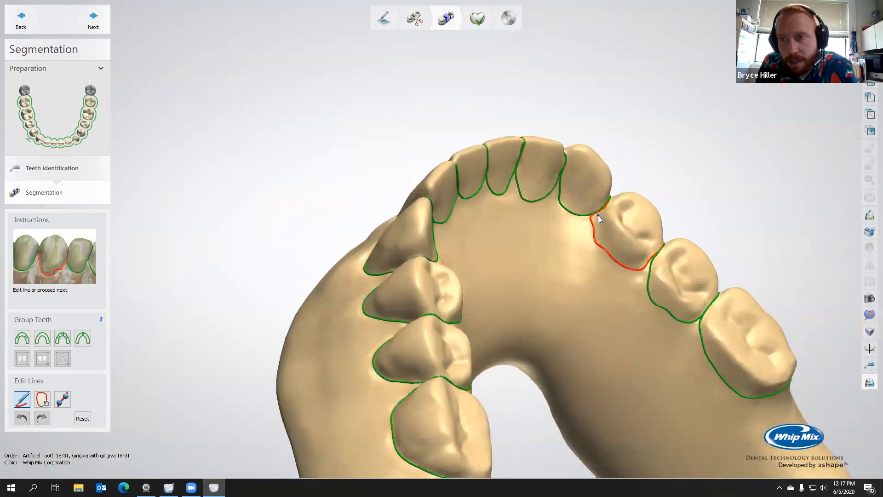
left_click_drag(596, 227, 598, 235)
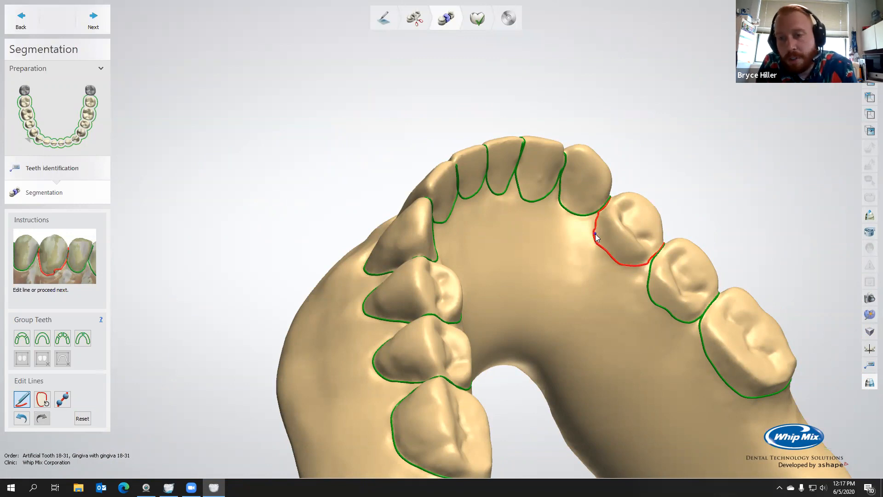
Redraw tooth 29's segmentation line on the tongue side and on the cheek side next to tooth 28
left_click(657, 308)
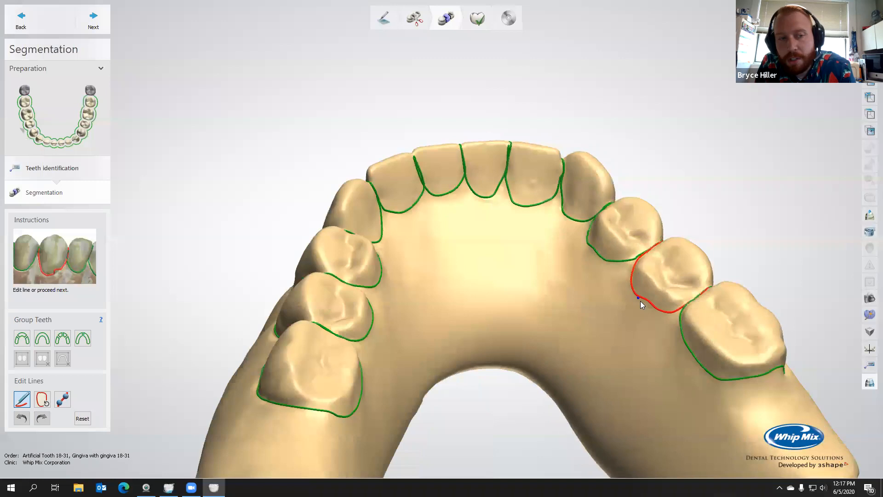
left_click_drag(649, 306, 674, 314)
mouse_move(680, 332)
right_mouse_down()
mouse_move(562, 343)
mouse_move(512, 382)
mouse_move(591, 372)
mouse_move(536, 342)
mouse_move(562, 318)
right_mouse_up()
scroll(524, 285, "up", 5)
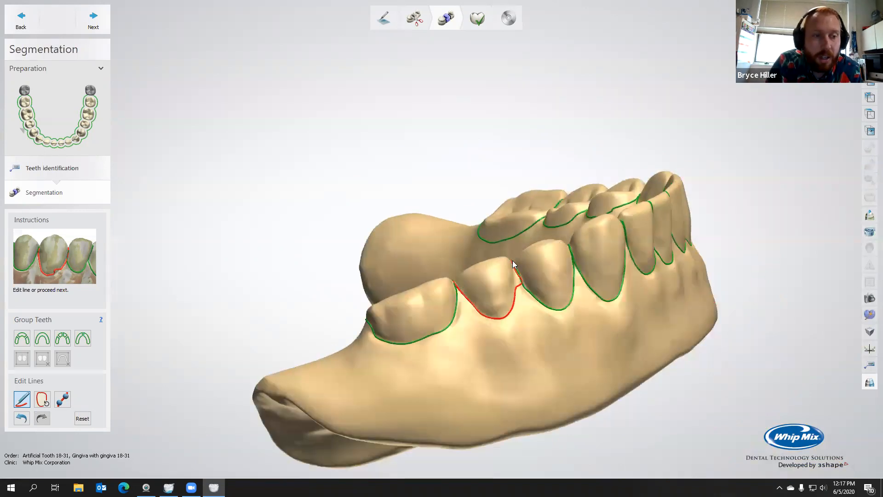
left_click_drag(517, 281, 521, 314)
Redraw the lip-side segmentation line of tooth 24 along its edge with tooth 23
right_click_drag(570, 344, 640, 262)
left_click(634, 248)
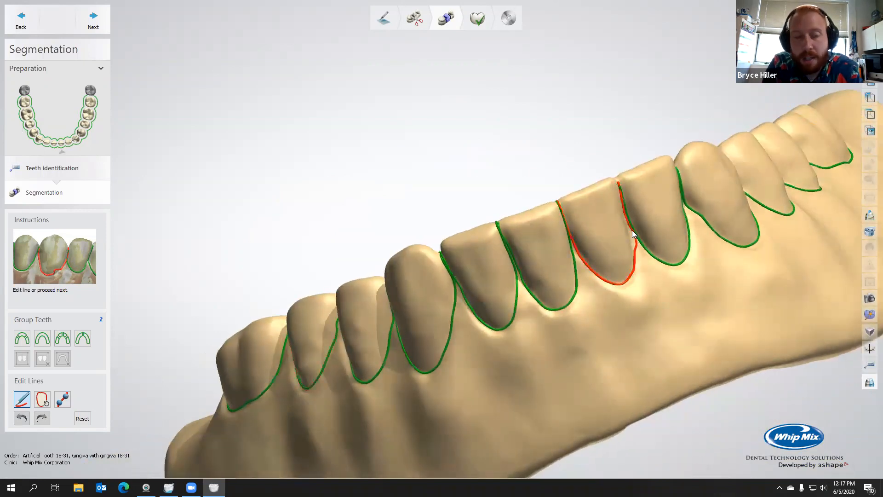
left_click_drag(631, 234, 638, 258)
Examine the tooth segmentation lines around the whole arch
mouse_move(674, 266)
right_mouse_down()
mouse_move(612, 271)
mouse_move(653, 247)
mouse_move(573, 275)
mouse_move(597, 274)
mouse_move(510, 255)
mouse_move(704, 264)
mouse_move(635, 258)
mouse_move(554, 289)
mouse_move(567, 335)
mouse_move(588, 321)
mouse_move(569, 329)
right_mouse_up()
scroll(621, 256, "down", 6)
middle_click_drag(567, 327, 492, 276)
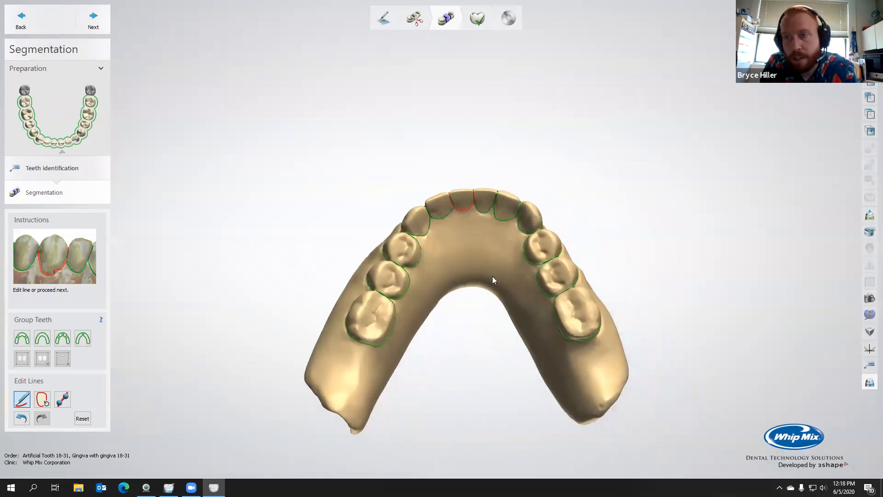
right_click_drag(487, 274, 484, 294)
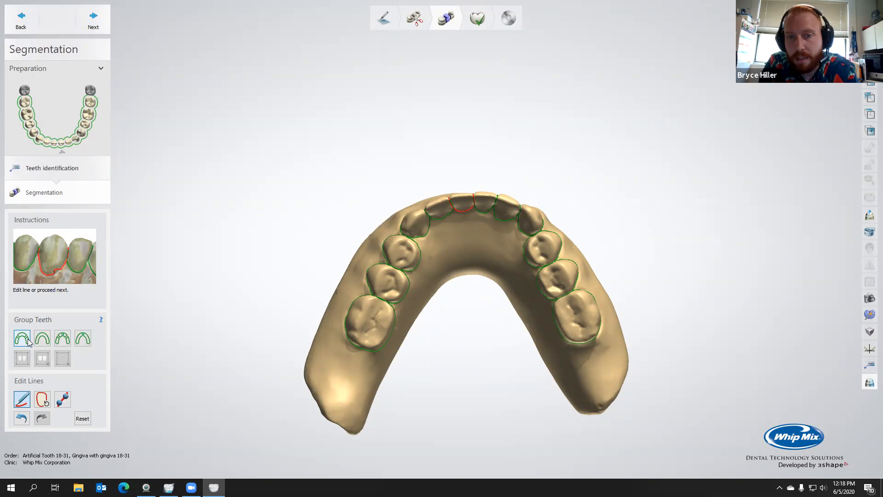
mouse_move(272, 340)
right_mouse_down()
mouse_move(272, 314)
mouse_move(274, 324)
right_mouse_up()
scroll(479, 204, "up", 4)
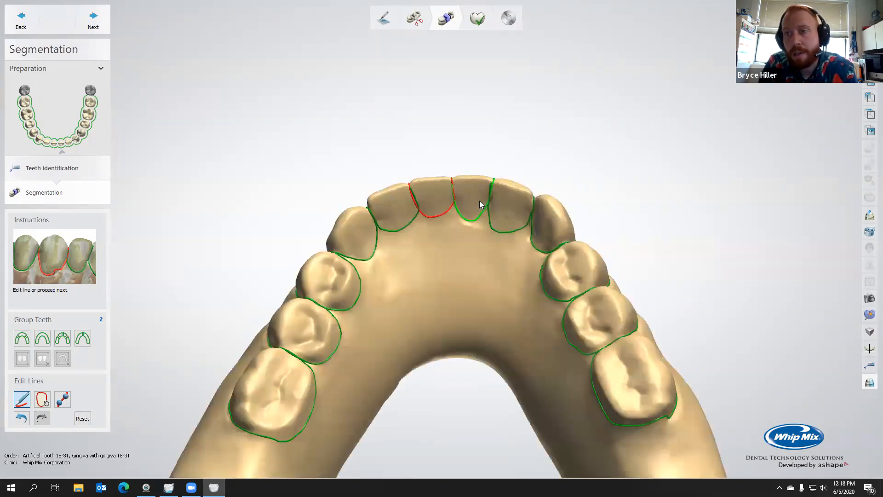
scroll(480, 202, "down", 4)
mouse_move(474, 212)
right_mouse_down()
mouse_move(471, 175)
mouse_move(471, 207)
right_mouse_up()
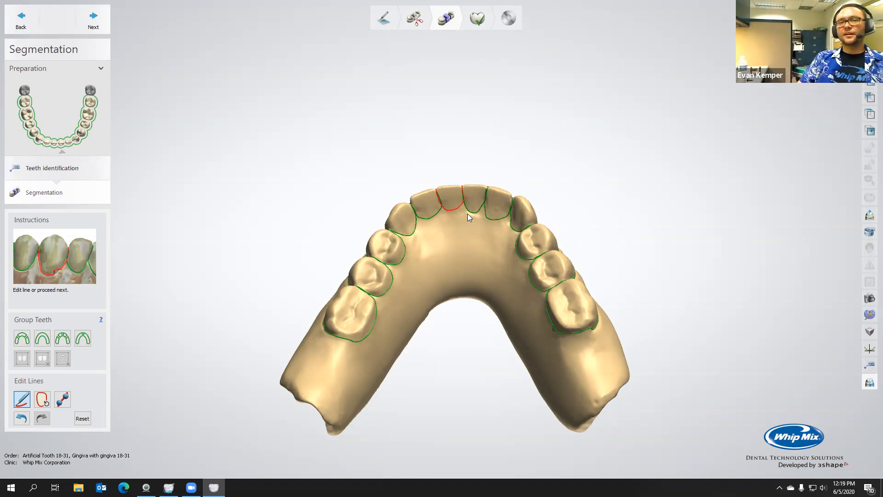
scroll(486, 226, "up", 2)
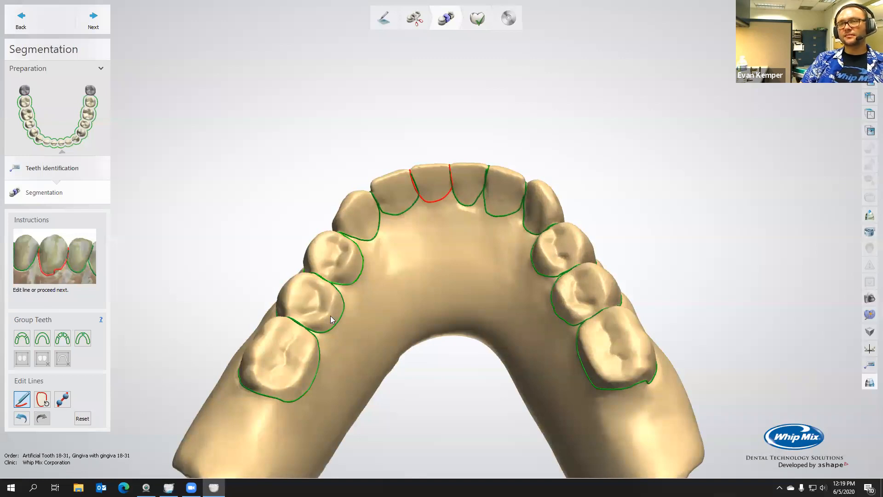
right_click_drag(330, 315, 330, 335)
Group the teeth into four blocks, divided at the midline and behind both canines
left_click(61, 339)
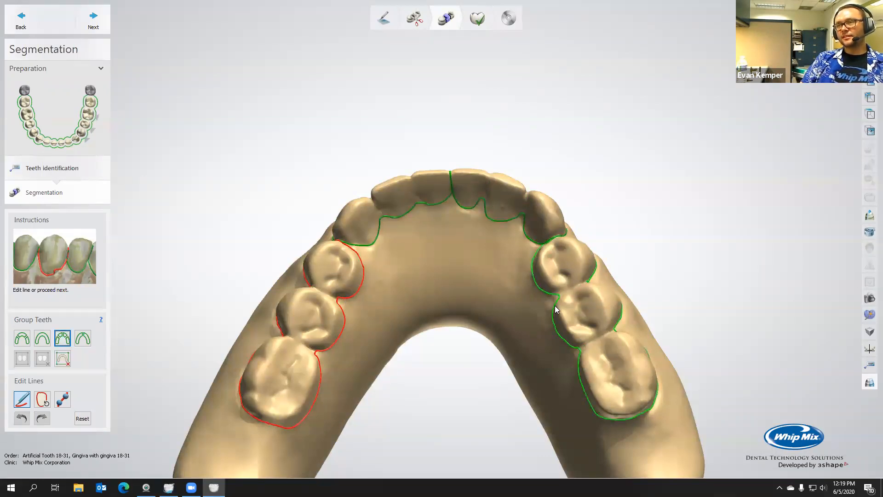
right_click_drag(540, 303, 487, 322)
right_click_drag(361, 325, 375, 307)
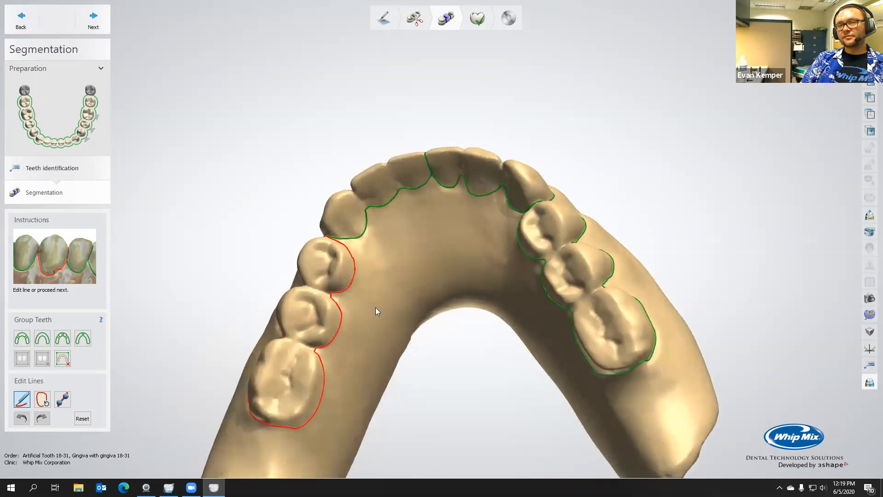
Regroup the teeth into three blocks with the front teeth as one, and ungroup all teeth blocks
left_click(21, 338)
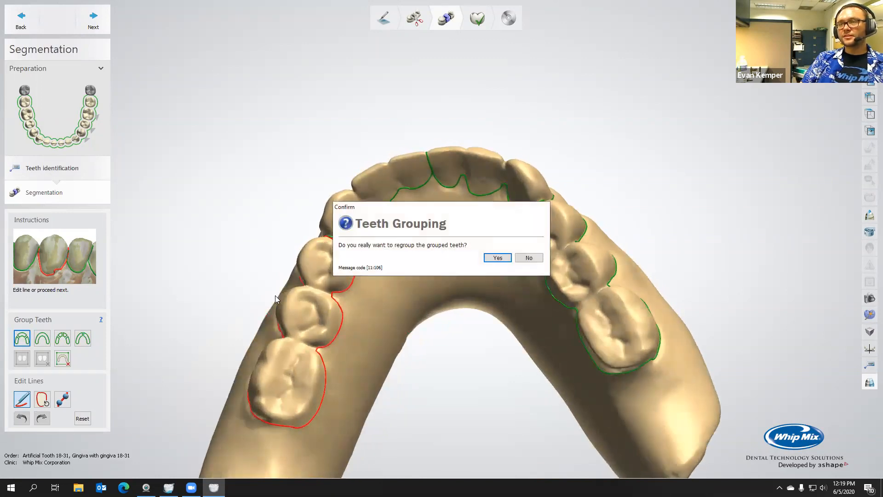
left_click(497, 258)
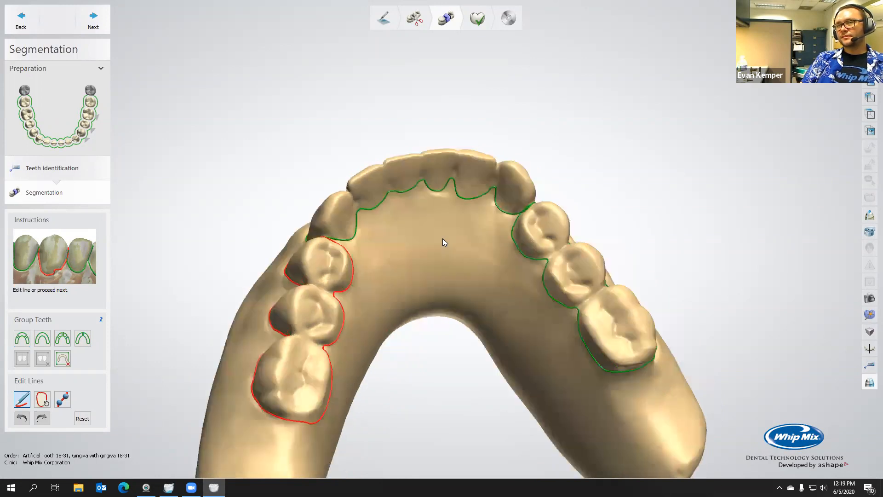
left_click(66, 356)
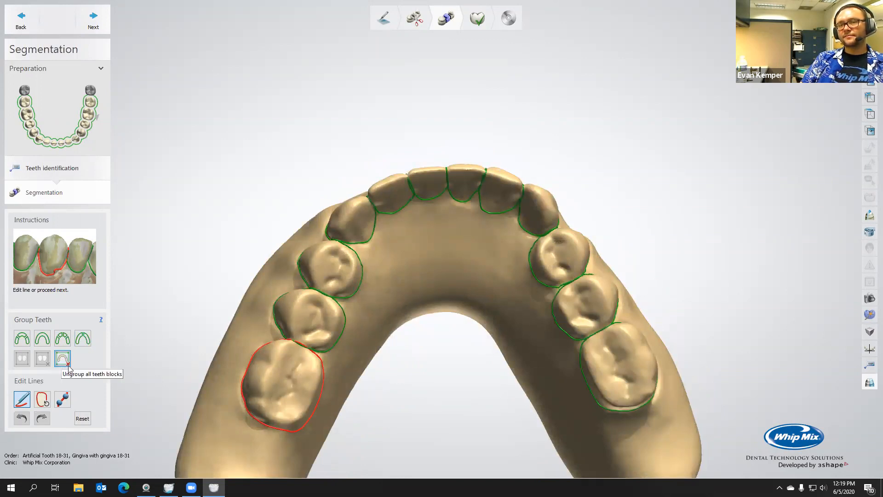
mouse_move(341, 332)
right_mouse_down()
mouse_move(346, 319)
mouse_move(344, 339)
mouse_move(344, 328)
right_mouse_up()
left_click_drag(303, 374, 324, 371)
scroll(324, 369, "up", 3)
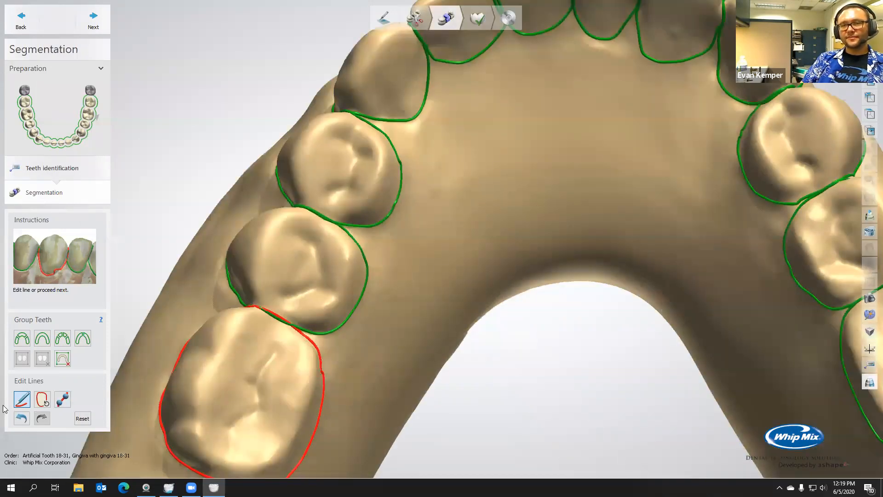
Leave line editing and manually group the left side of the arch, from the last molar to the canine, into one block
left_click(24, 404)
scroll(255, 422, "down", 3)
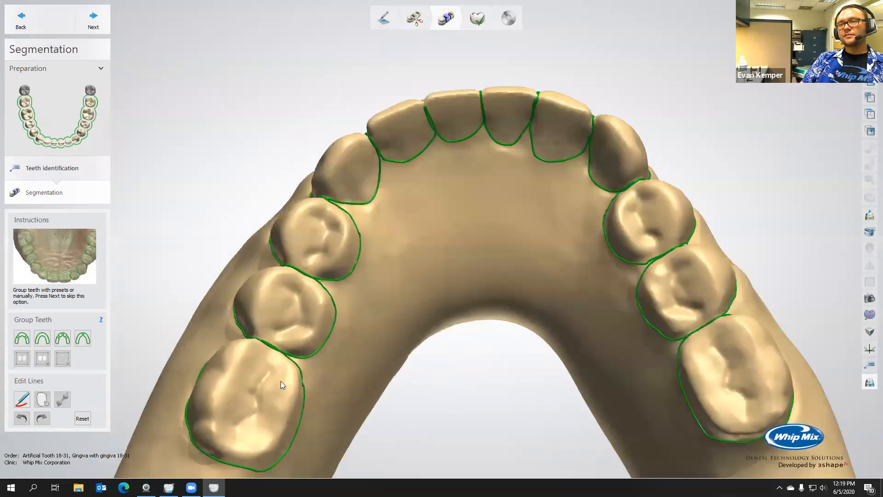
mouse_move(258, 378)
right_mouse_down()
mouse_move(221, 378)
mouse_move(205, 366)
right_mouse_up()
left_click(22, 400)
left_click_drag(291, 371, 295, 388)
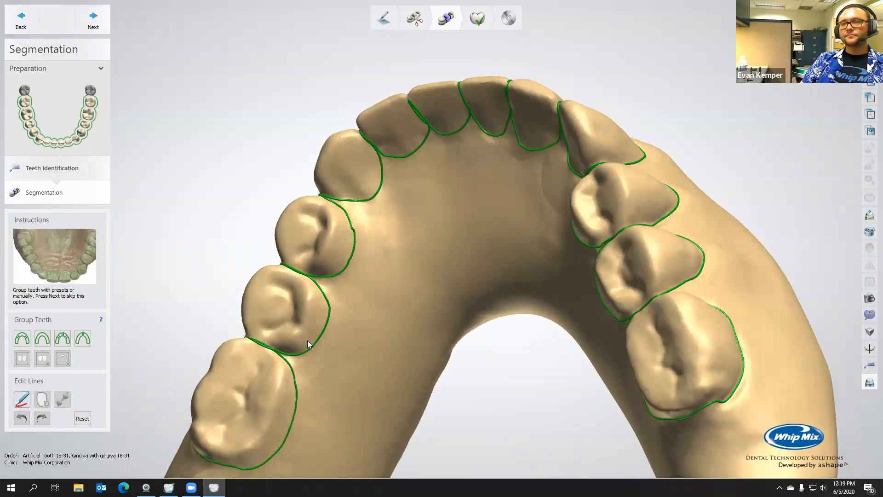
right_click_drag(308, 344, 292, 381)
left_click(276, 368)
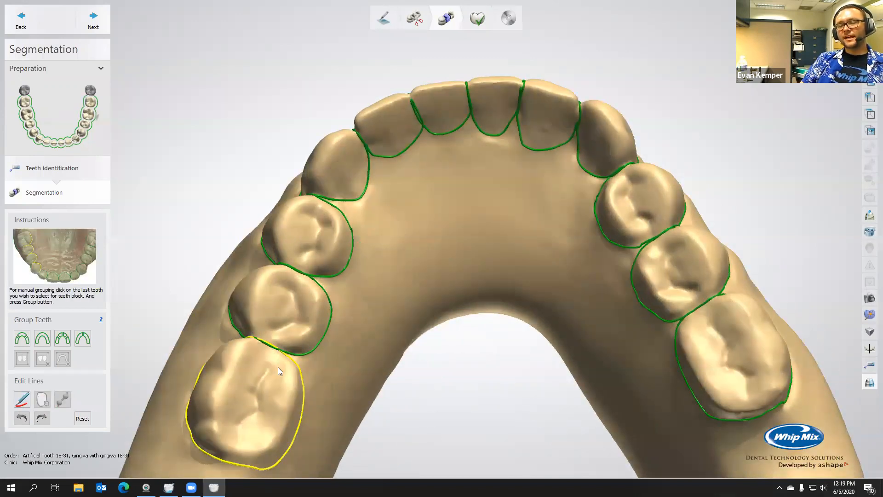
left_click(358, 195)
right_click_drag(359, 238, 358, 243)
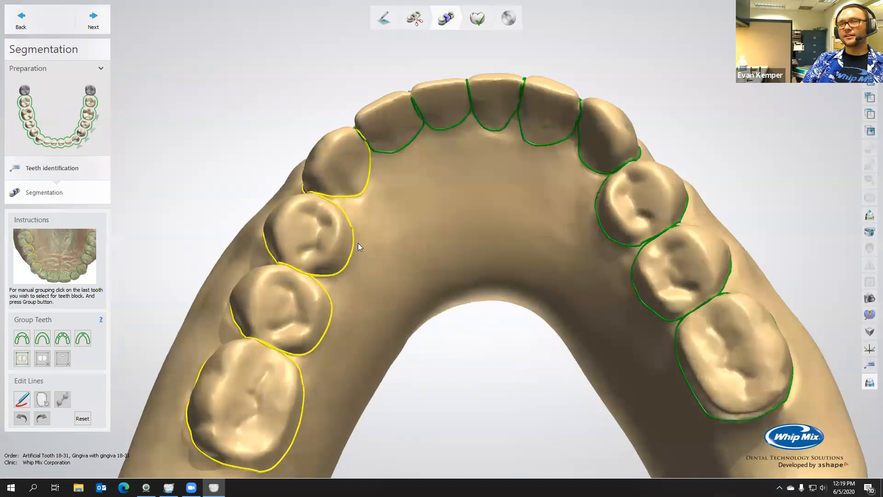
left_click(24, 364)
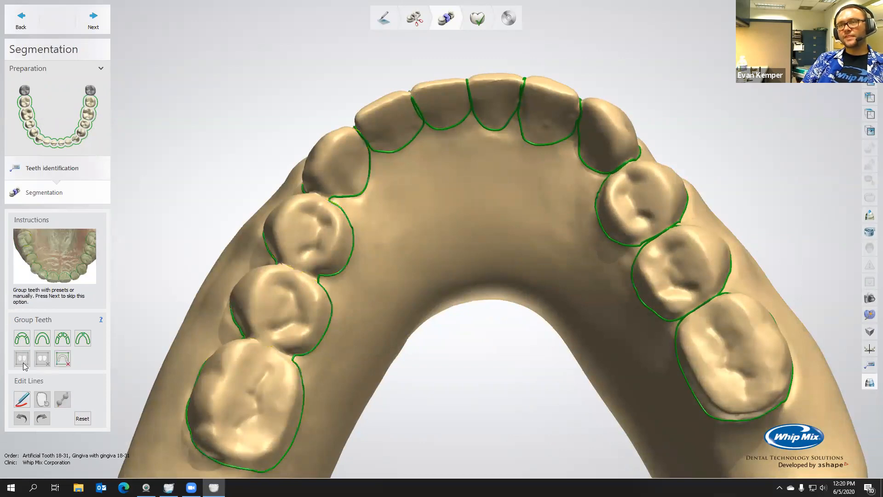
Manually group the right side from molar to canine as a second block and the four incisors as a third
left_click(724, 412)
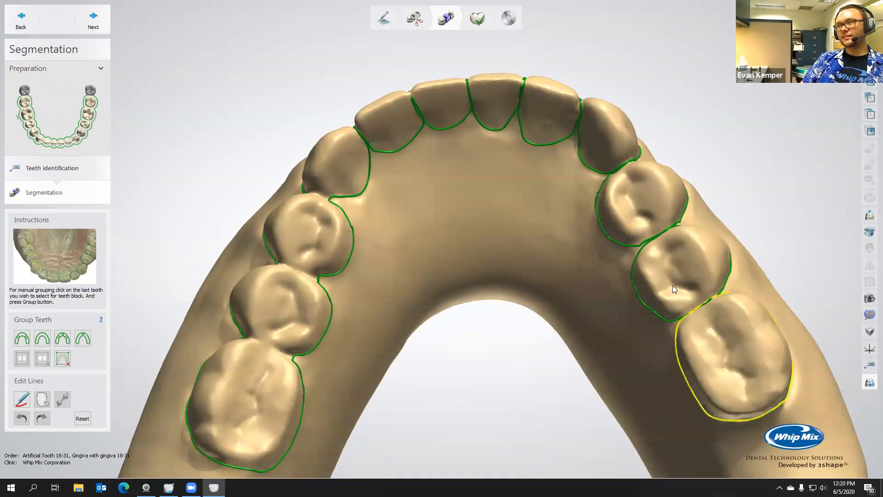
left_click(617, 146)
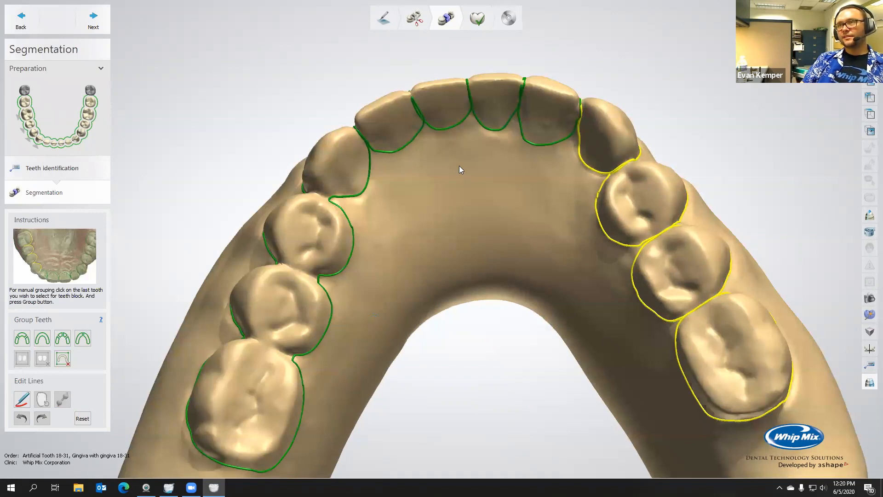
left_click(397, 131)
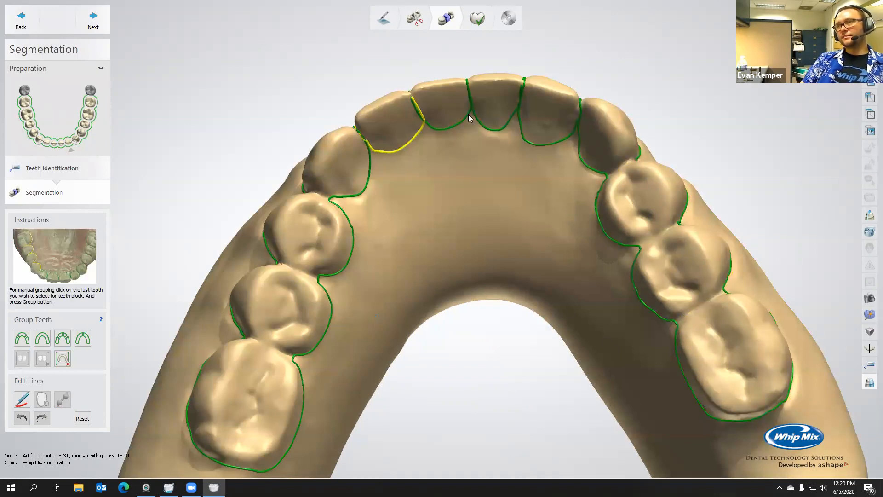
left_click(545, 123)
left_click(23, 360)
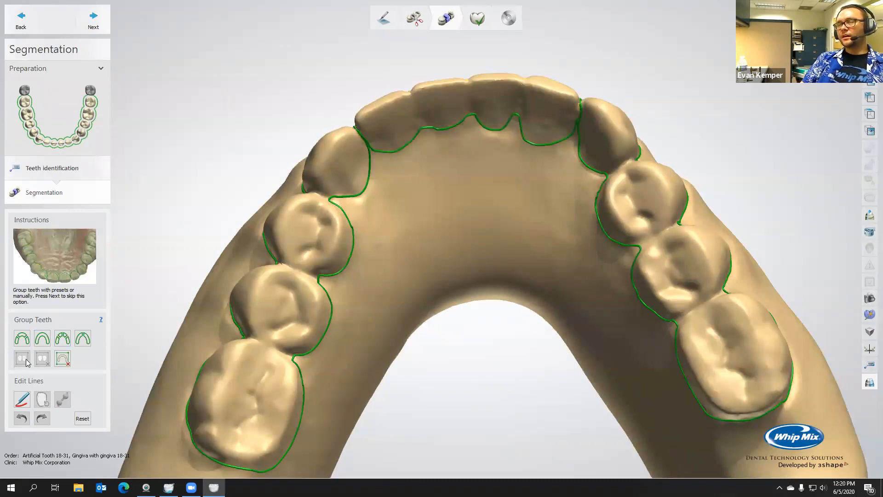
Ungroup the manual teeth blocks and group all the teeth of the arch into a single block
scroll(359, 292, "down", 3)
middle_click_drag(359, 291, 384, 195)
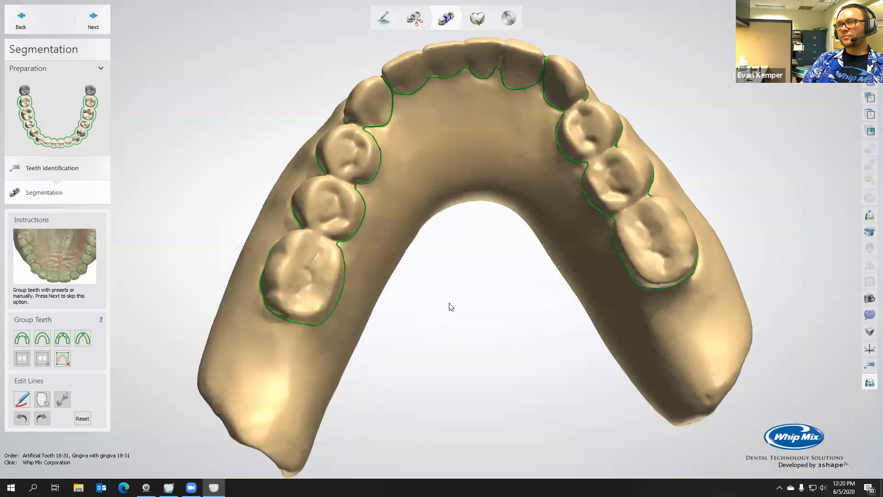
middle_click_drag(445, 213, 450, 303)
scroll(450, 303, "down", 2)
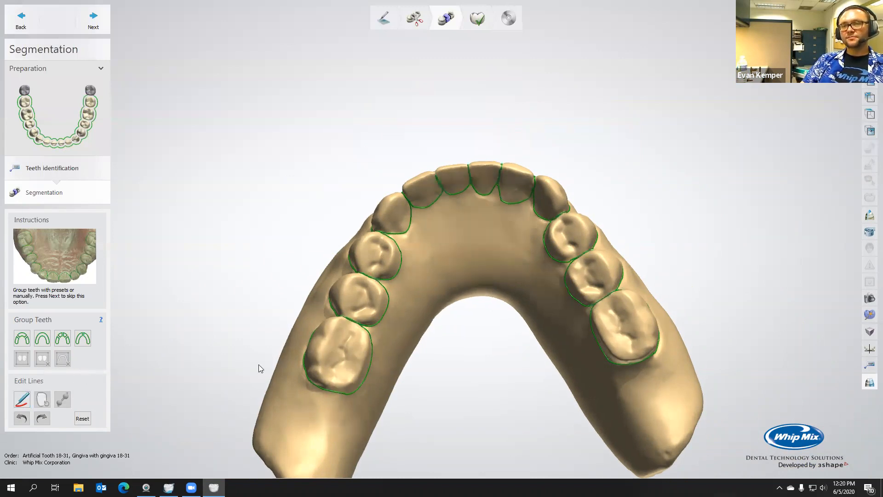
left_click(37, 340)
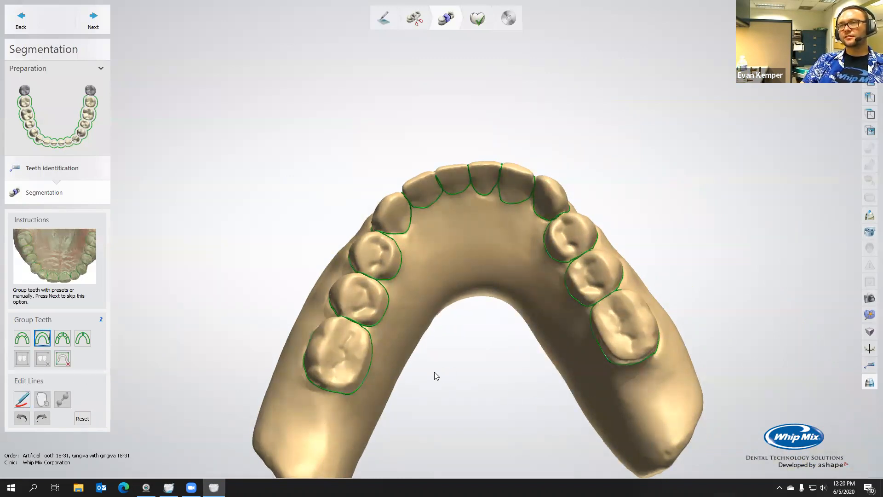
right_click_drag(428, 367, 416, 380)
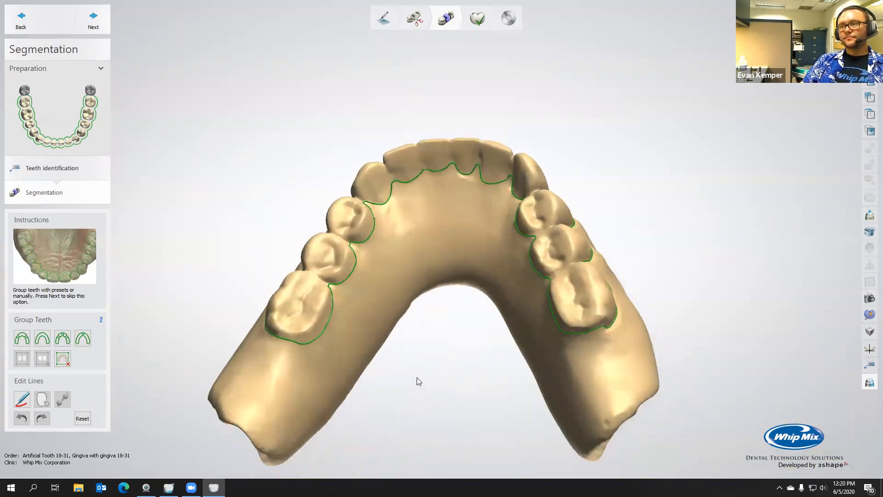
Accept the segmentation, proceed to anatomy sculpting, and display the denture with pink gingiva and tooth-coloured teeth
left_click(91, 22)
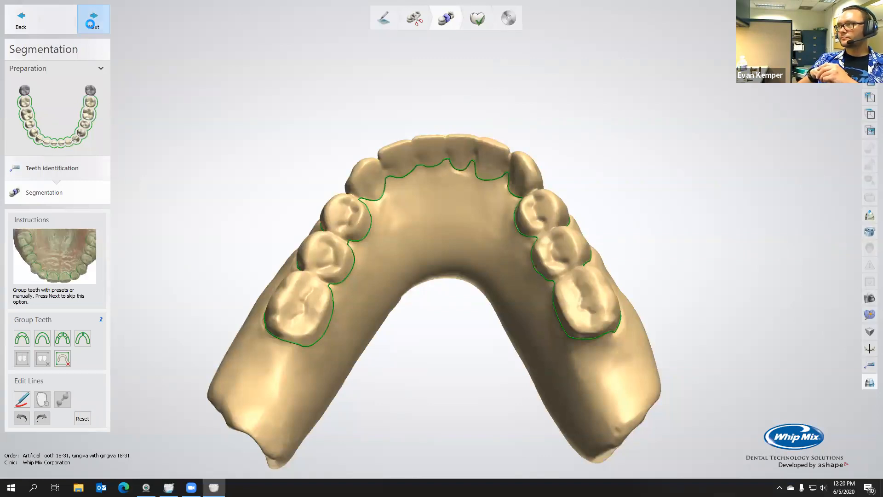
left_click(91, 24)
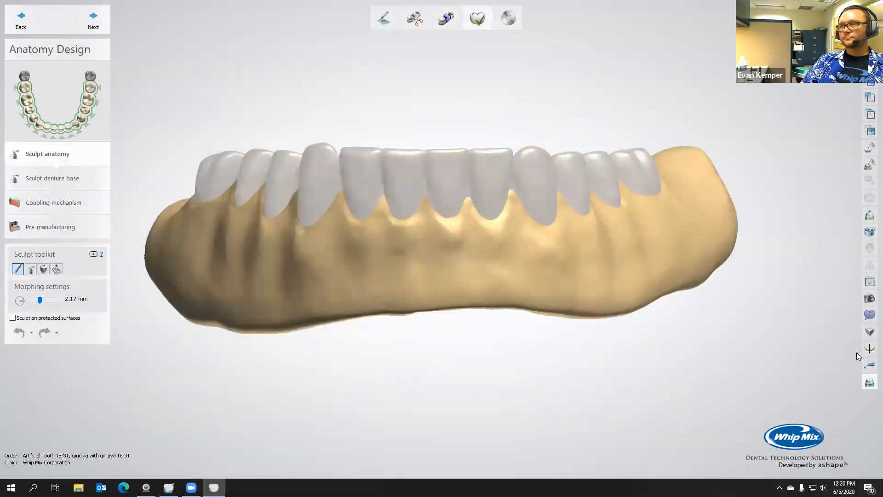
left_click(869, 14)
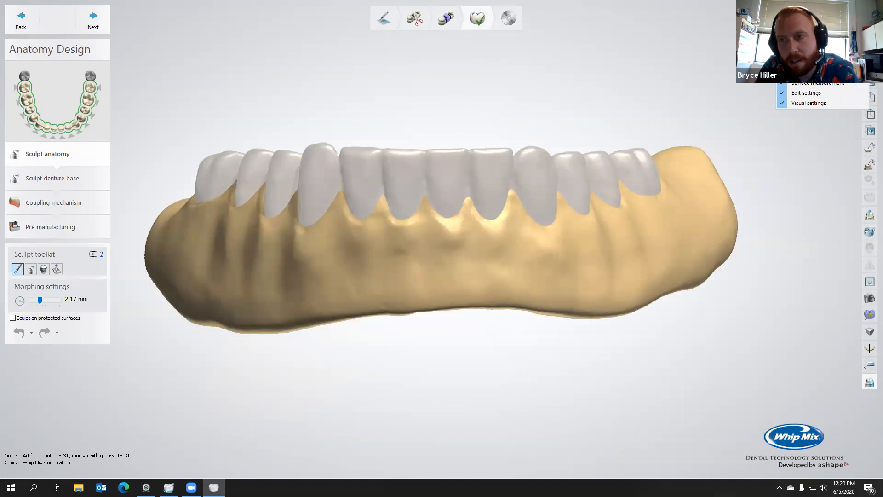
left_click(869, 382)
right_click_drag(703, 251, 580, 277)
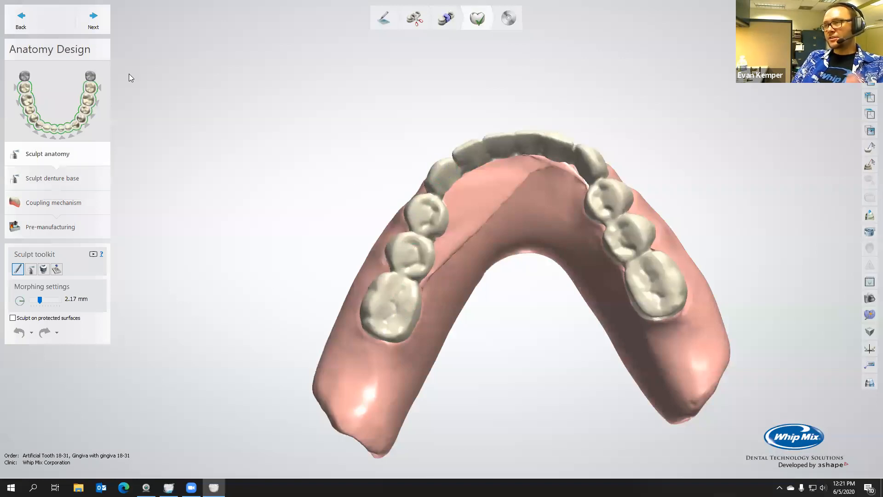
Proceed to denture base sculpting and smooth the tongue-side ridge with the wax knife at 3.65 mm size and 2.00 strength
left_click(97, 17)
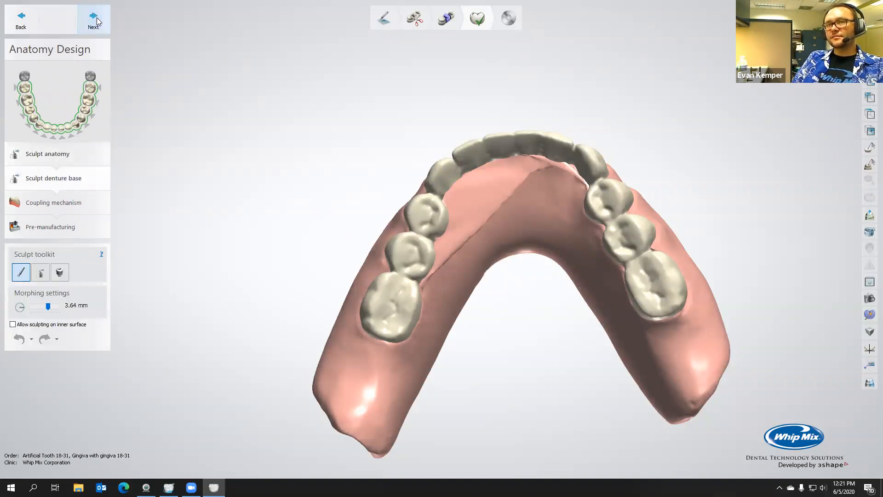
right_click_drag(435, 289, 405, 267)
left_click(41, 271)
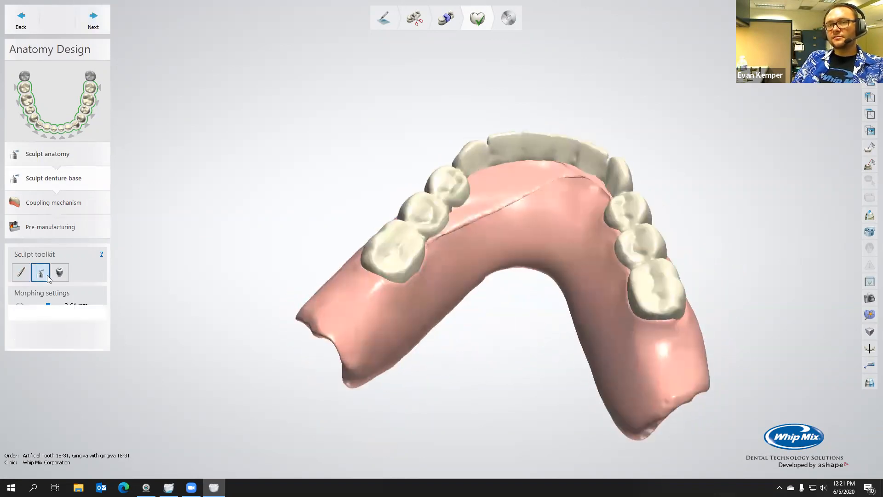
left_click_drag(38, 339, 116, 347)
scroll(525, 195, "up", 9, "ctrl")
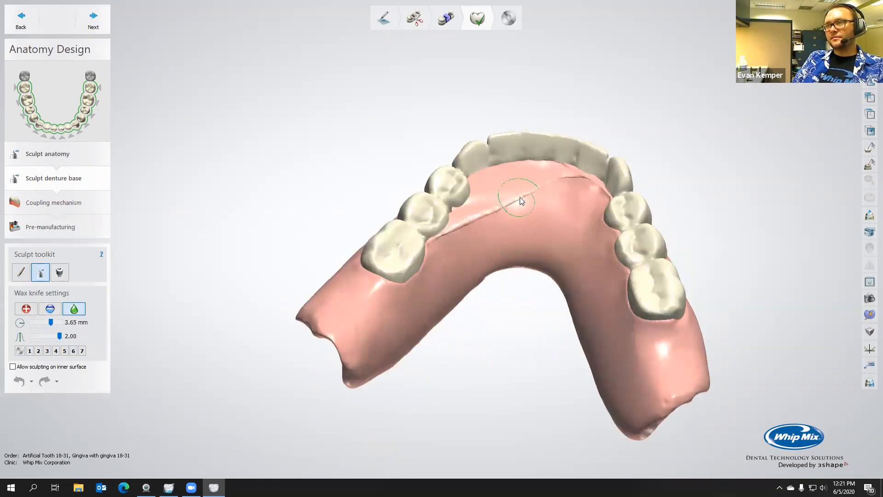
mouse_move(526, 184)
left_mouse_down()
mouse_move(535, 172)
mouse_move(568, 175)
mouse_move(530, 173)
left_mouse_up()
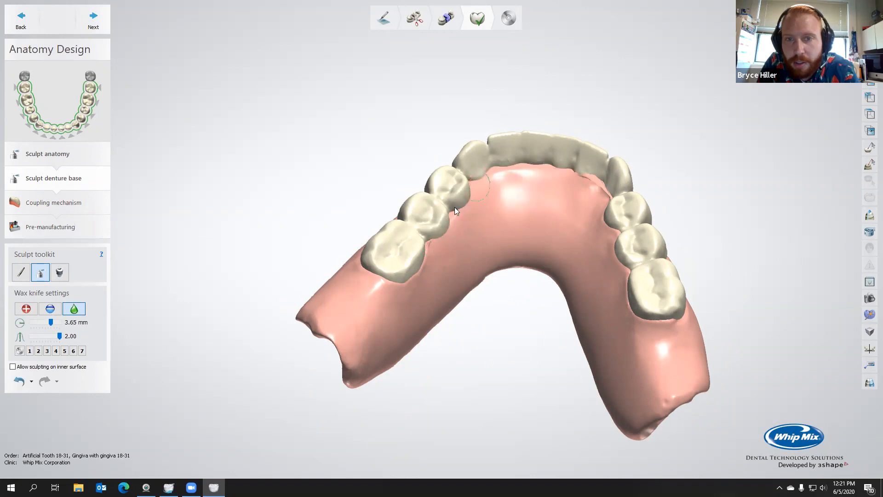
mouse_move(450, 245)
right_mouse_down()
mouse_move(512, 232)
mouse_move(508, 192)
right_mouse_up()
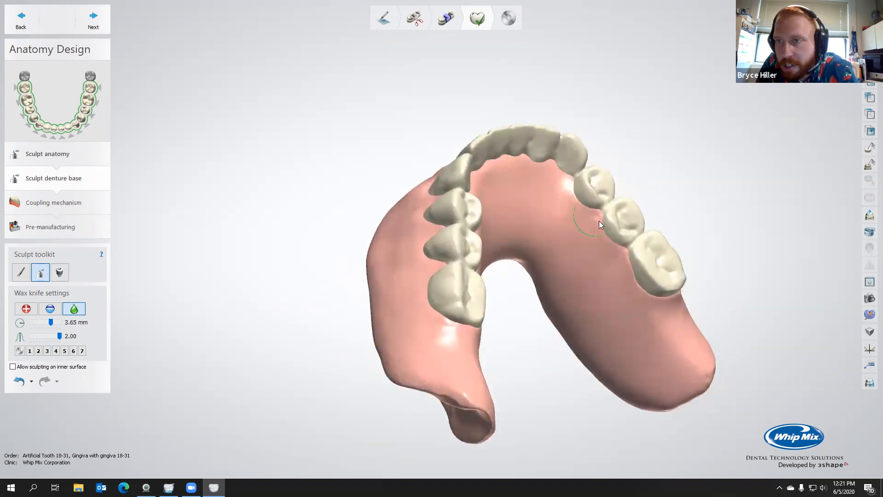
mouse_move(653, 305)
right_mouse_down()
mouse_move(585, 317)
mouse_move(667, 304)
right_mouse_up()
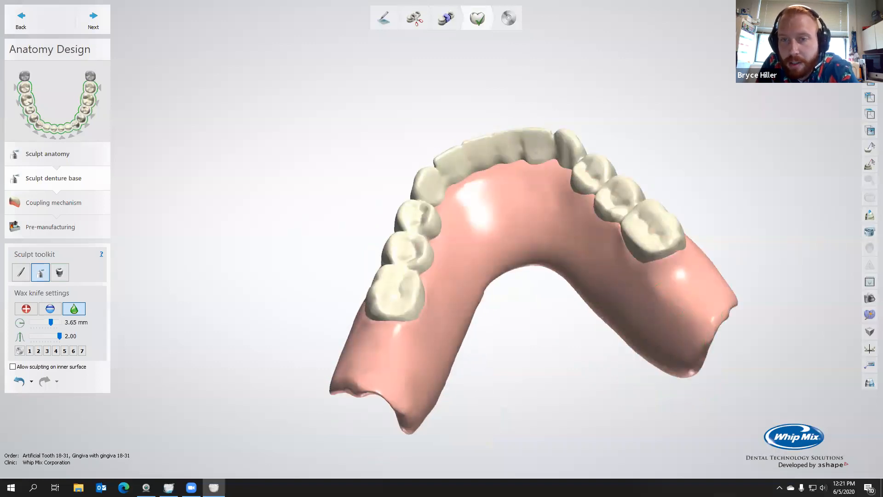
Hide the teeth to examine the denture base alone, and show the teeth again
left_click(804, 50)
right_click_drag(604, 74, 601, 218)
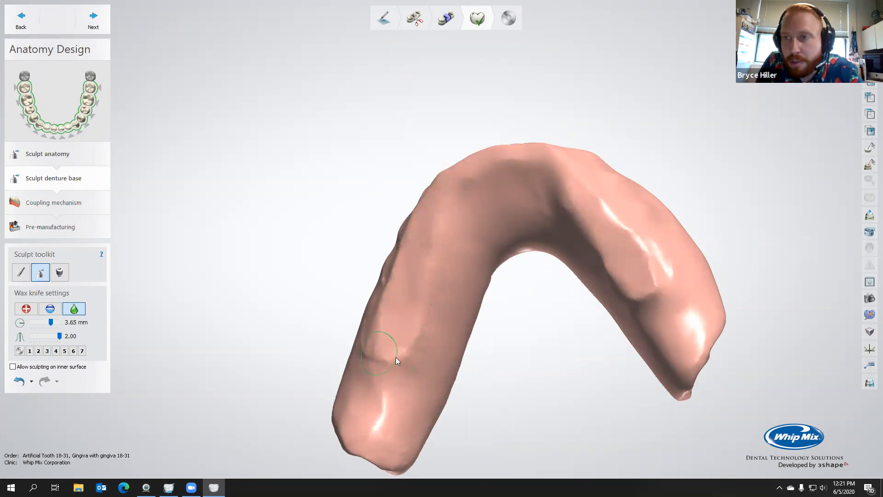
right_click_drag(395, 357, 417, 362)
right_click_drag(428, 301, 436, 282)
left_click(795, 84)
right_click_drag(640, 185, 713, 116)
right_click_drag(806, 178, 739, 284)
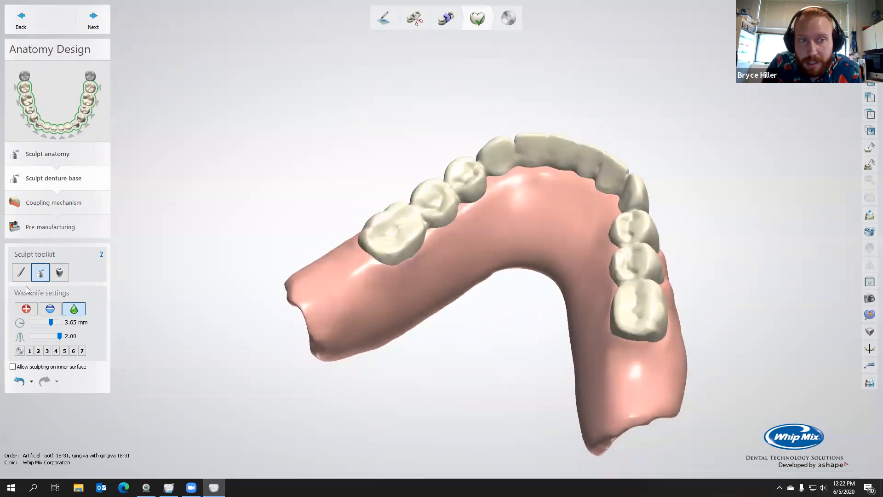
Switch to the morphing tool at 2.66 mm and examine the underside of the denture base
left_click(39, 273)
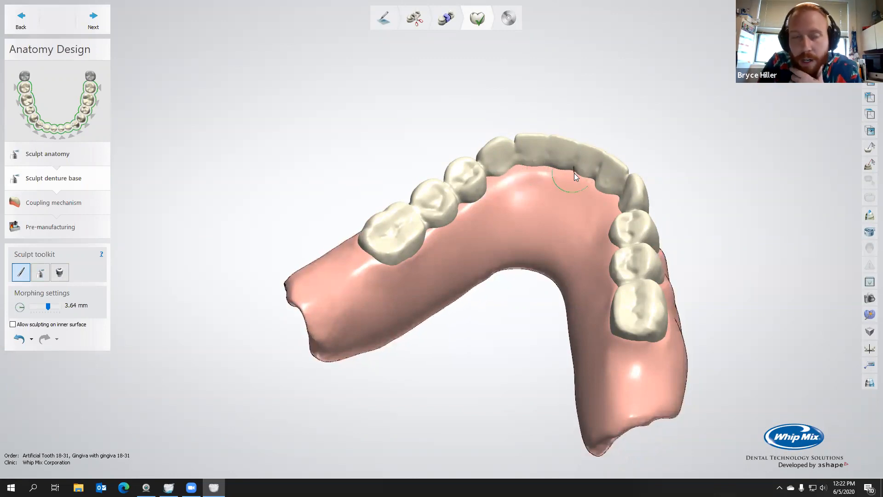
mouse_move(593, 180)
right_mouse_down()
mouse_move(647, 218)
mouse_move(553, 204)
mouse_move(584, 180)
mouse_move(593, 146)
mouse_move(620, 118)
mouse_move(595, 81)
mouse_move(670, 143)
mouse_move(706, 152)
mouse_move(589, 233)
mouse_move(666, 218)
mouse_move(687, 223)
mouse_move(690, 234)
mouse_move(592, 241)
mouse_move(695, 233)
mouse_move(595, 233)
mouse_move(585, 227)
mouse_move(577, 179)
mouse_move(448, 175)
mouse_move(451, 198)
mouse_move(490, 230)
mouse_move(423, 247)
mouse_move(483, 232)
mouse_move(459, 246)
mouse_move(325, 197)
mouse_move(343, 240)
mouse_move(344, 350)
mouse_move(412, 259)
mouse_move(425, 289)
right_mouse_up()
scroll(570, 225, "down", 3, "shift")
right_click_drag(599, 261, 594, 242)
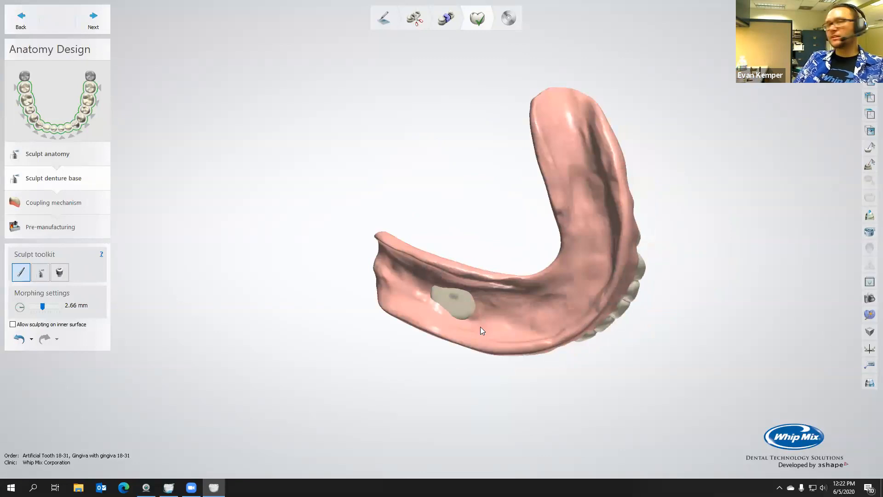
Proceed to the coupling mechanism, adjust the insertion direction of the teeth and preview the coupling
left_click(90, 23)
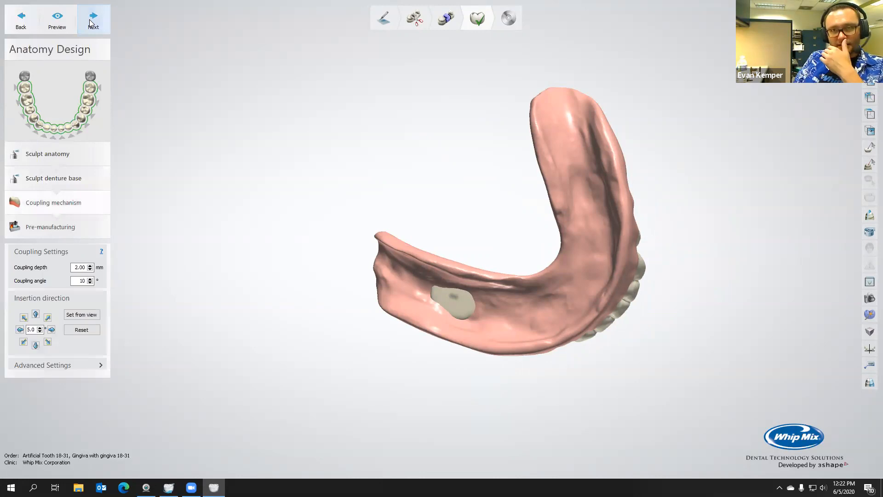
right_click_drag(304, 247, 446, 335)
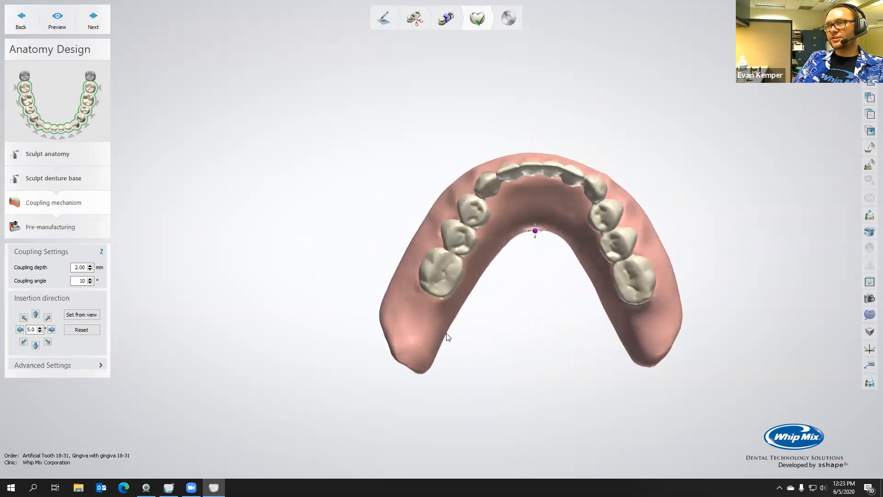
right_click_drag(513, 263, 555, 203)
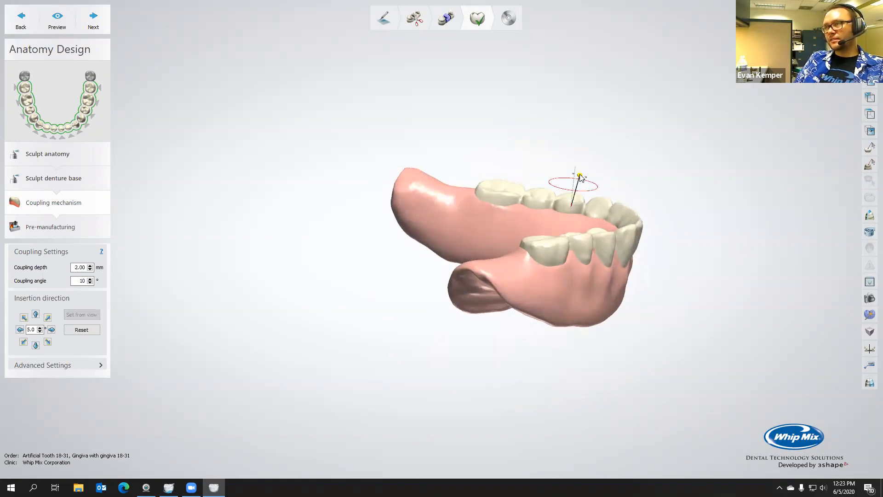
right_click_drag(568, 201, 585, 183)
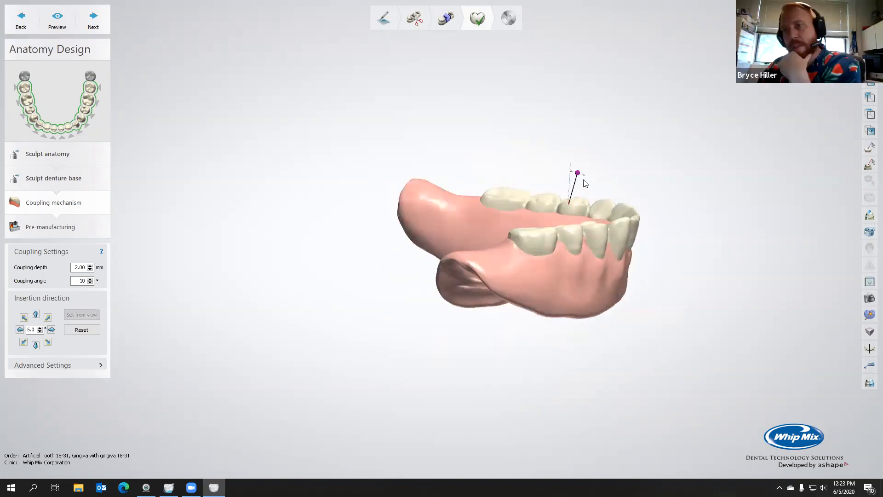
left_click(59, 22)
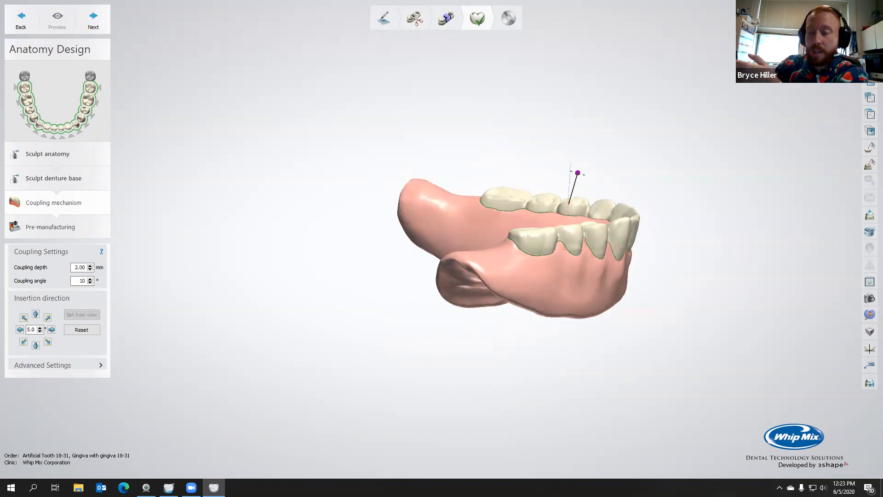
Examine the coupling preview with the denture base alone, the teeth alone, and the teeth in a transparent base
left_click(782, 46)
right_click_drag(700, 114, 694, 154)
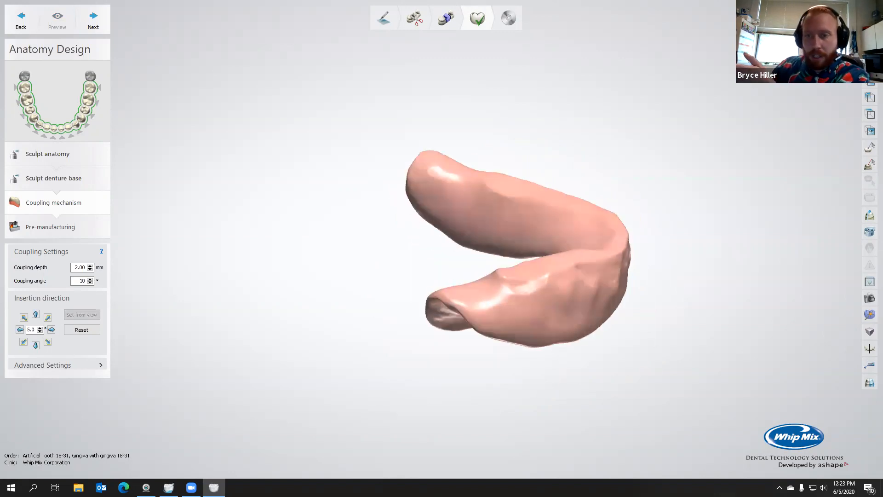
left_click(781, 46)
left_click(782, 51)
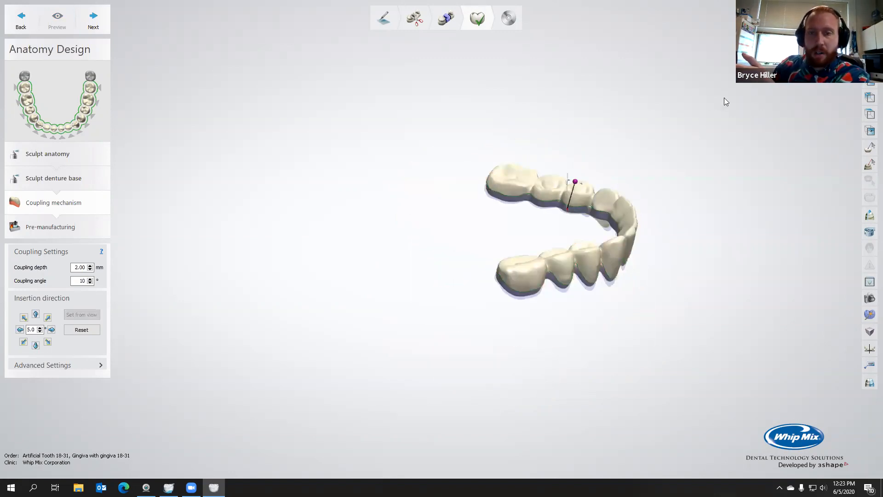
right_click_drag(723, 98, 665, 161)
scroll(422, 255, "up", 4)
middle_click_drag(694, 260, 585, 241)
right_click_drag(586, 242, 558, 234)
right_click_drag(752, 137, 615, 145)
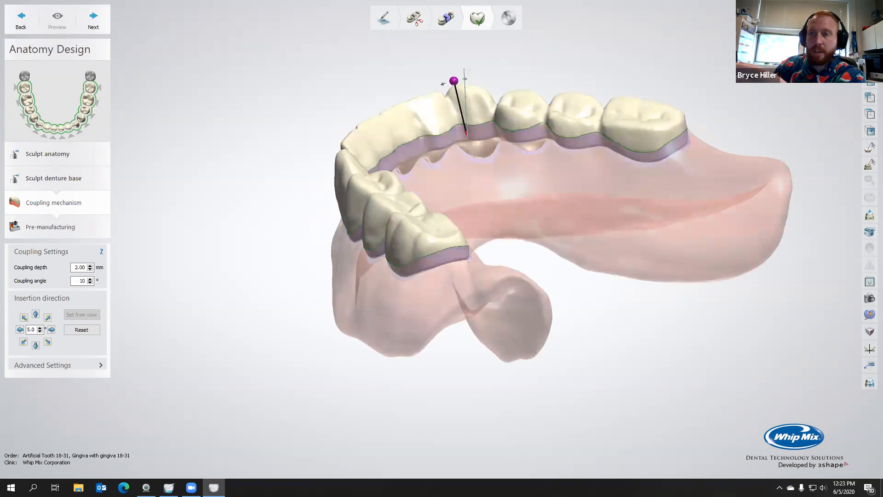
Show the advanced coupling settings, examine the coupled denture, and proceed to the pre-manufacturing pocket settings
right_click_drag(555, 159, 699, 179)
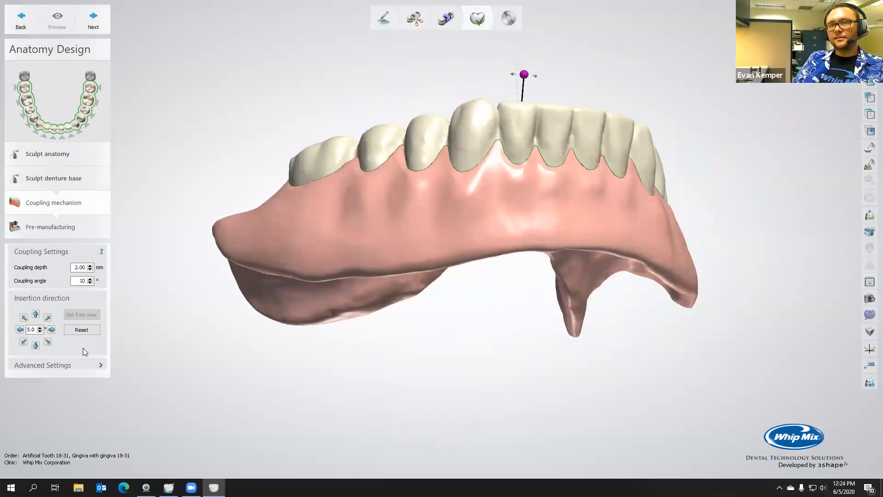
left_click(103, 365)
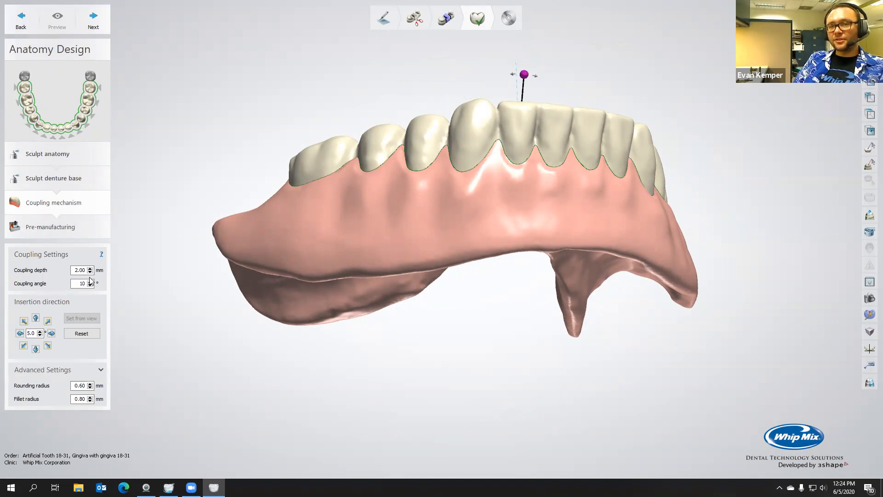
right_click_drag(349, 242, 243, 250)
right_click_drag(332, 257, 388, 211)
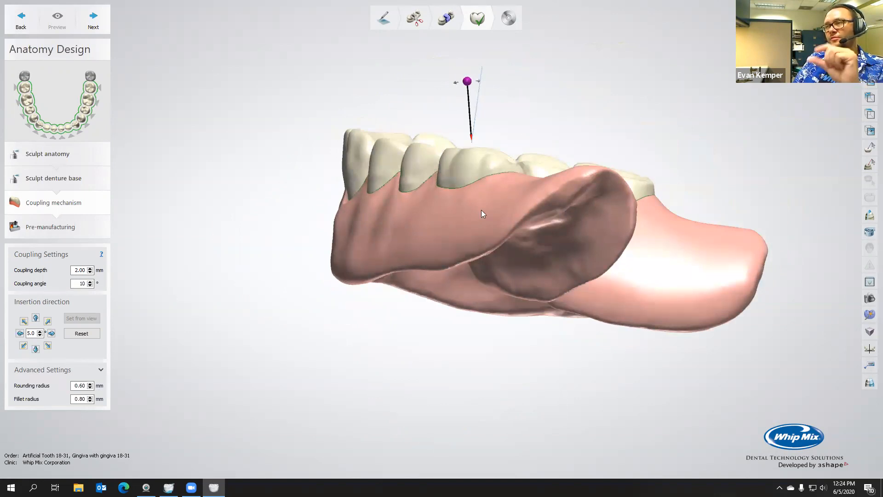
right_click_drag(481, 211, 476, 212)
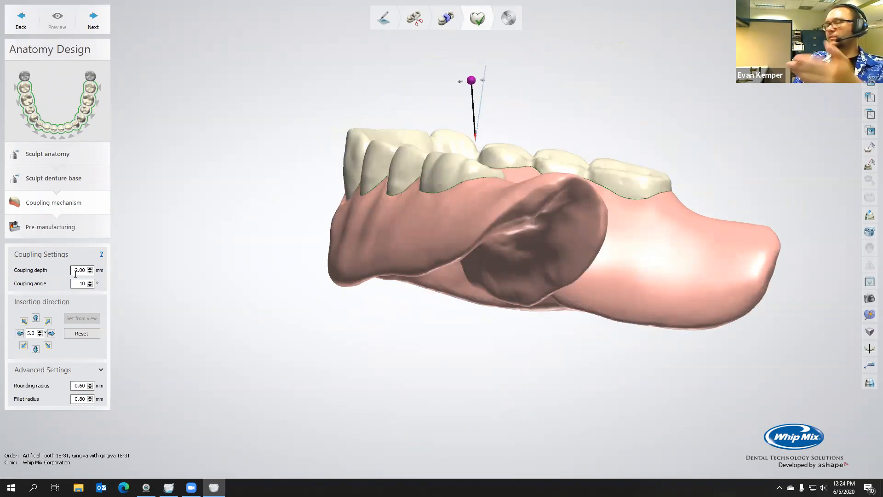
left_click(93, 23)
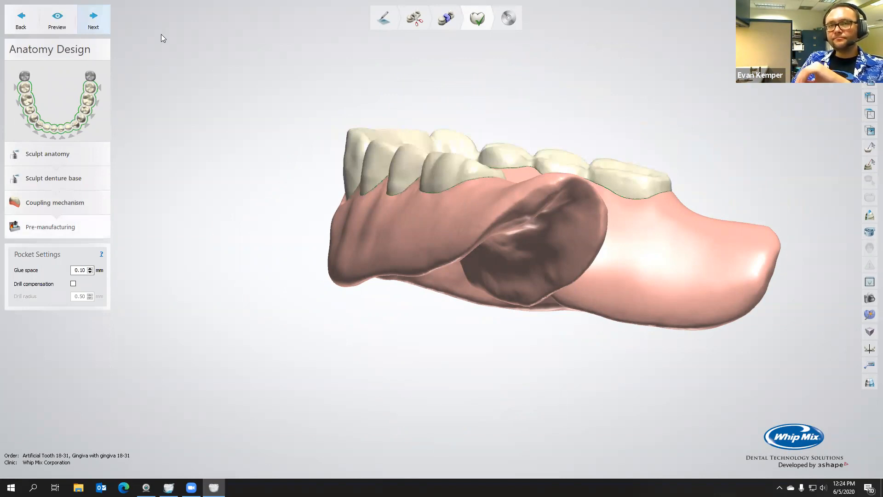
Turn on drill compensation with a 0.50 mm drill radius, hide the teeth and preview the tooth pockets in the denture base
left_click(800, 50)
right_click_drag(515, 149, 604, 211)
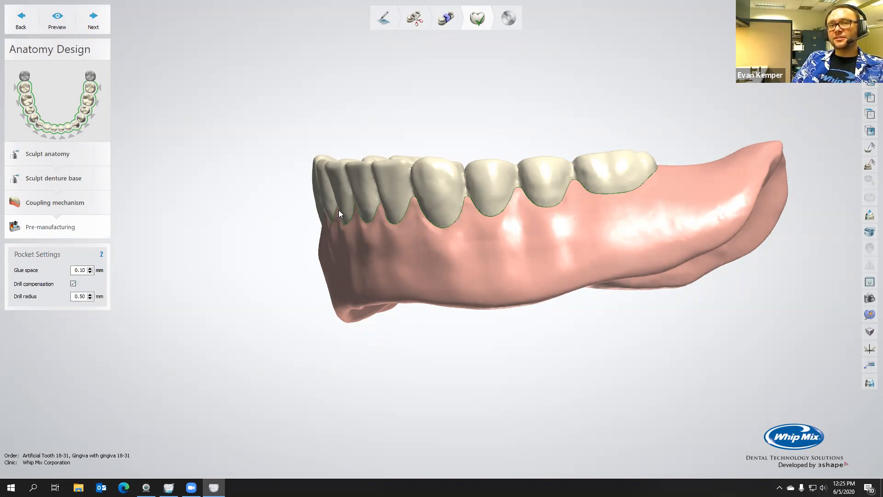
right_click_drag(341, 214, 328, 258)
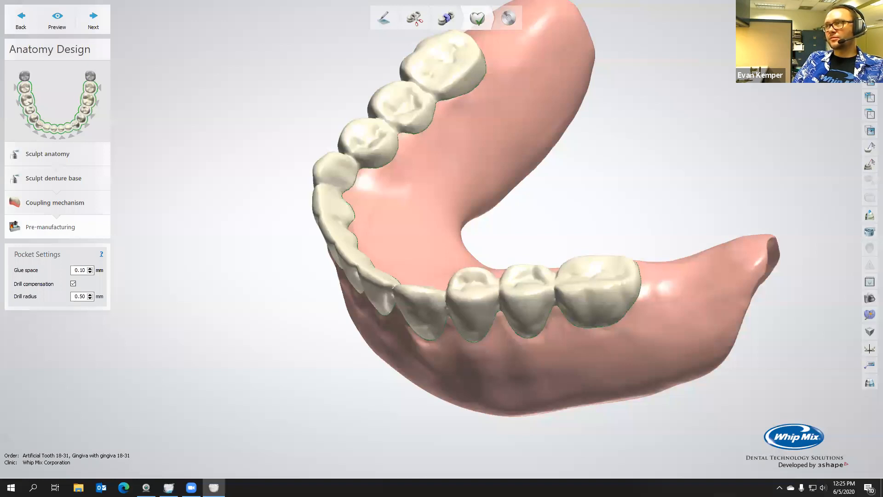
left_click(865, 40)
right_click_drag(437, 134, 410, 132)
left_click(56, 29)
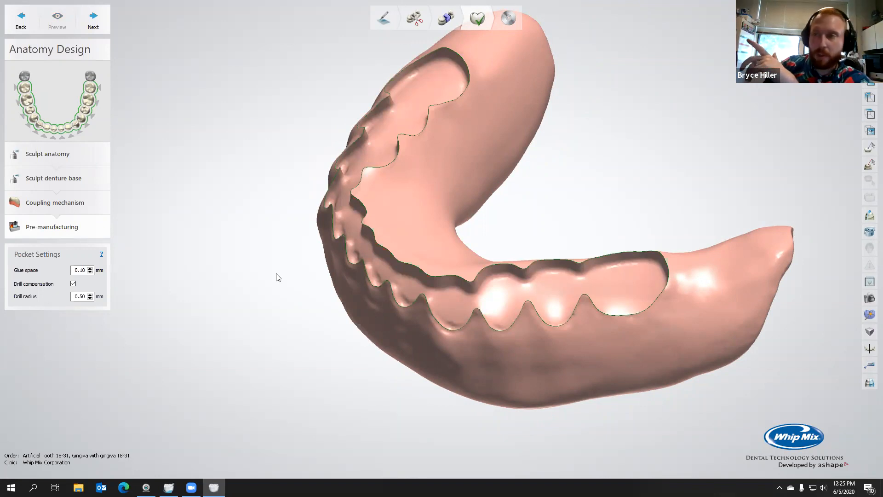
scroll(351, 298, "up", 5)
right_click_drag(411, 309, 464, 275)
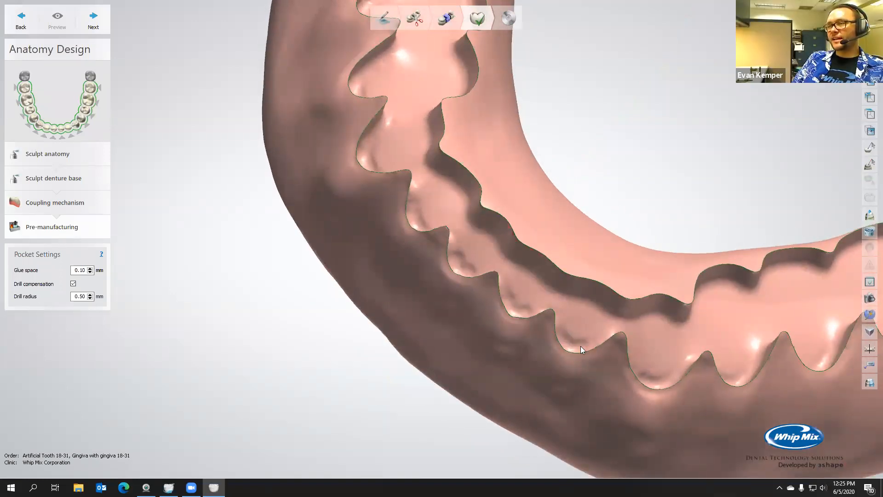
Turn off drill compensation and preview the tooth pockets with the 0.10 mm glue space
left_click(73, 284)
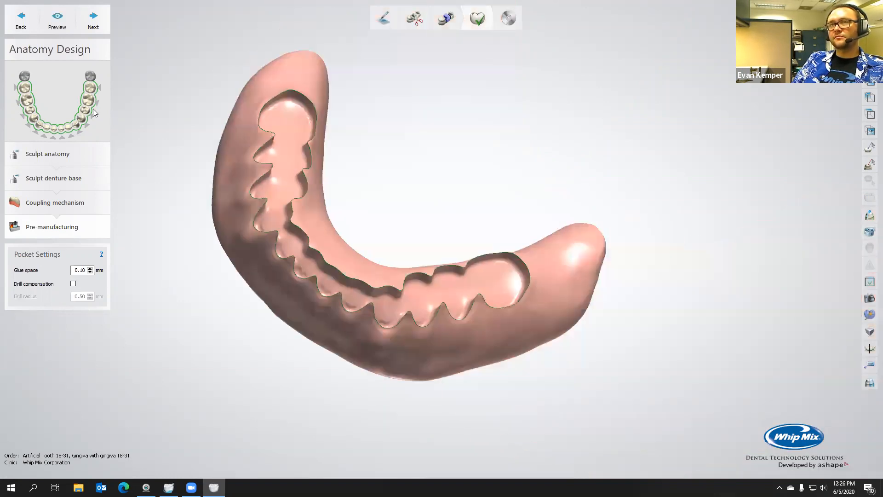
left_click(57, 21)
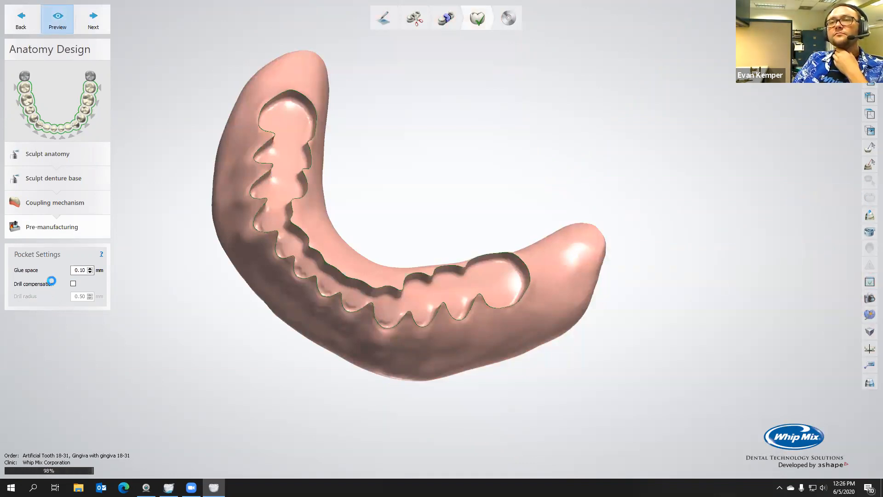
right_click_drag(252, 284, 137, 51)
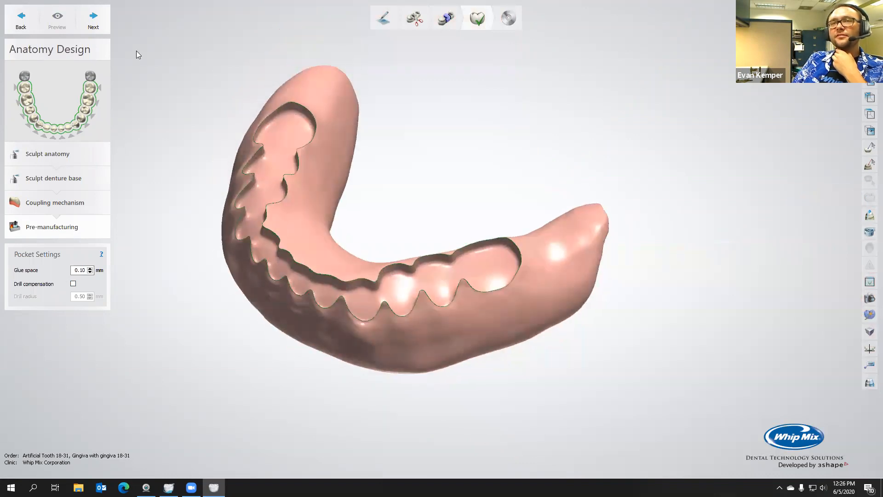
Proceed to the save stage, dismiss the database error, and save and close the denture design
left_click(93, 21)
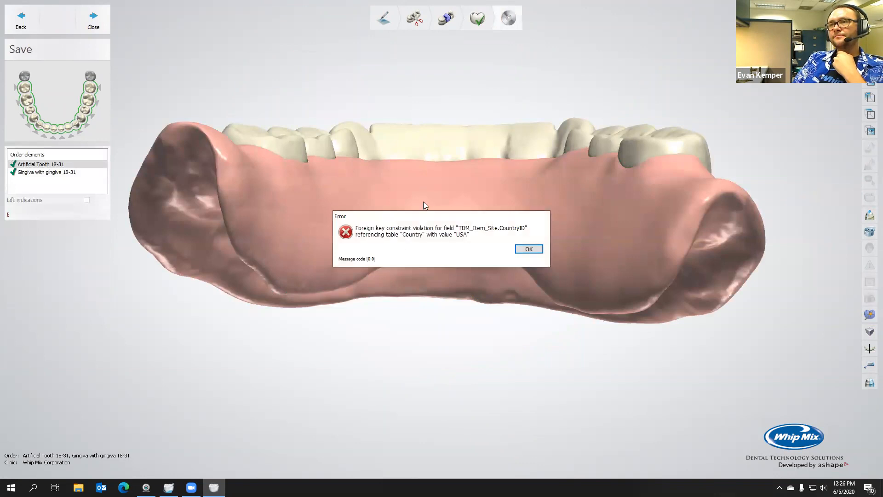
left_click(529, 249)
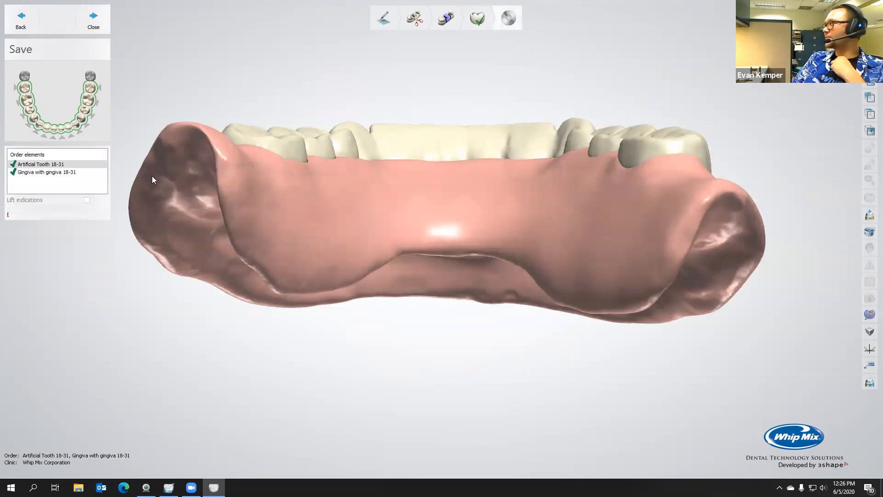
left_click(91, 22)
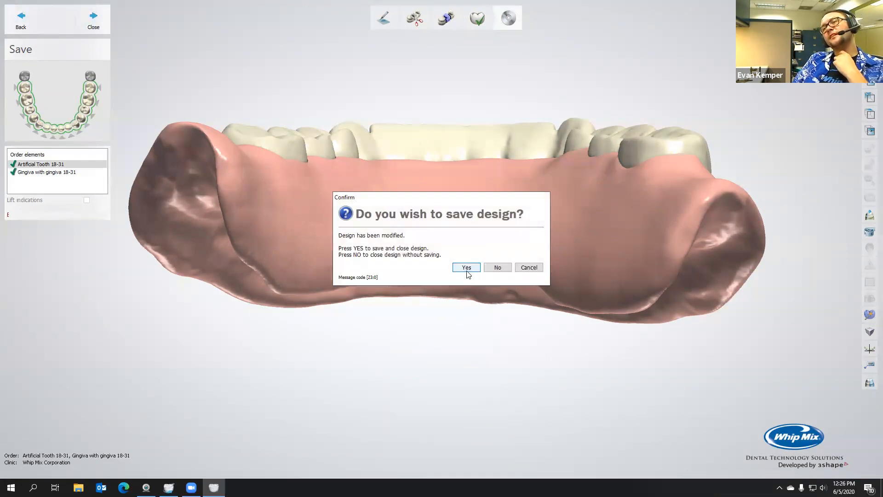
left_click(466, 267)
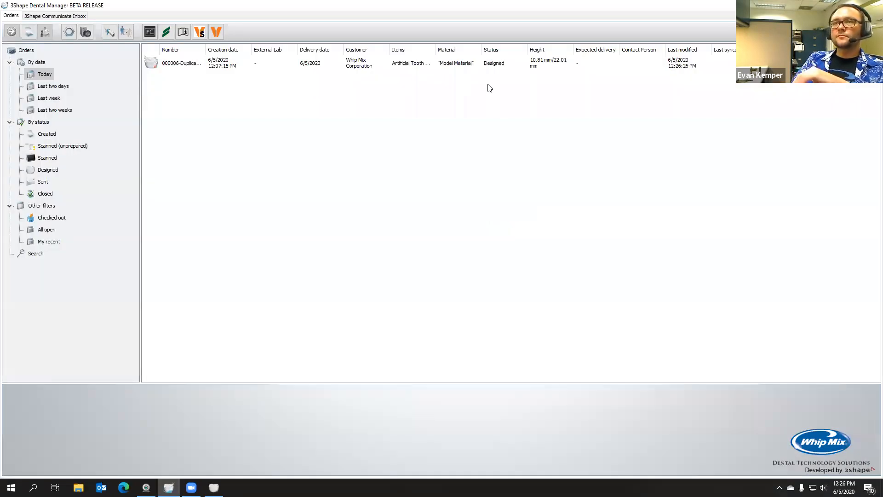
Open the manufacturing folder of the saved duplicate denture order and view its STL output in 3Shape 3D Viewer
left_click(464, 66)
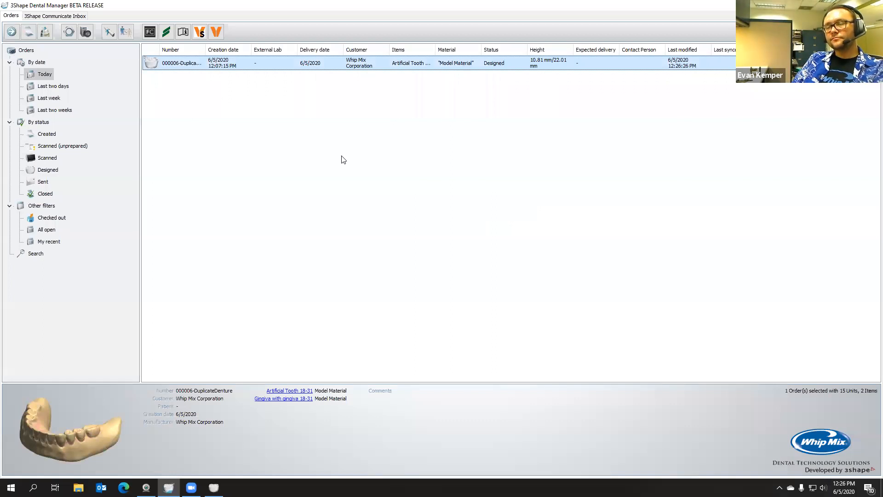
key("ctrl+m")
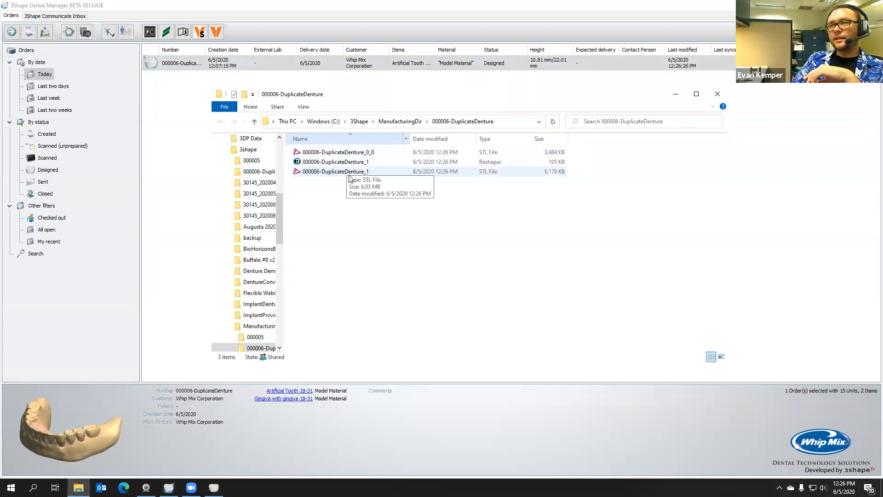
double_click(354, 173)
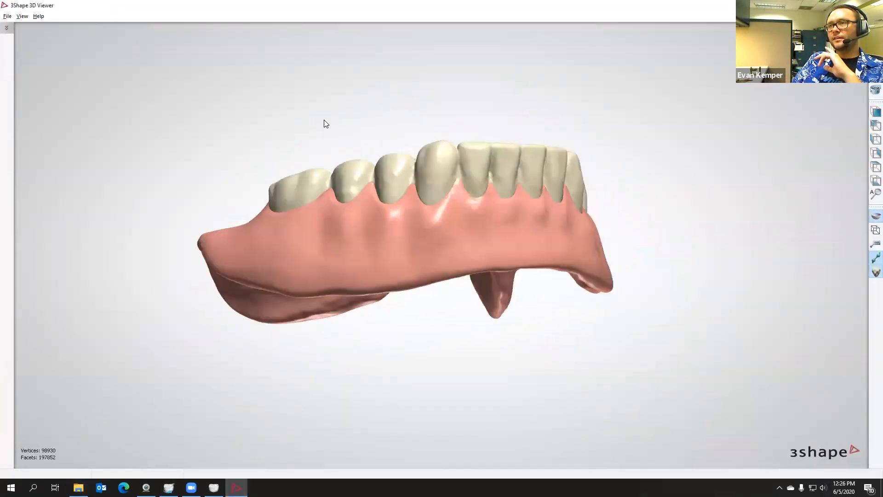
Examine the exported denture base alone, the teeth alone, and both parts together
left_click(805, 46)
right_click_drag(654, 92, 680, 81)
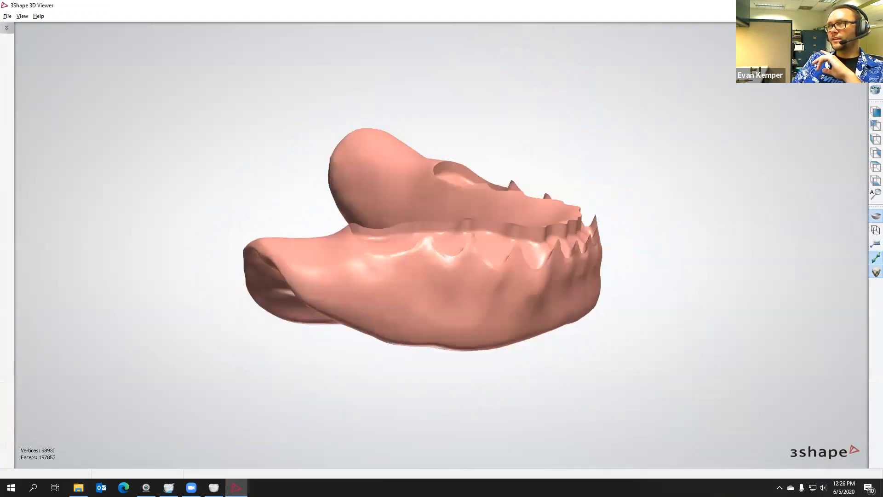
left_click(805, 46)
left_click(805, 53)
right_click_drag(693, 96, 580, 244)
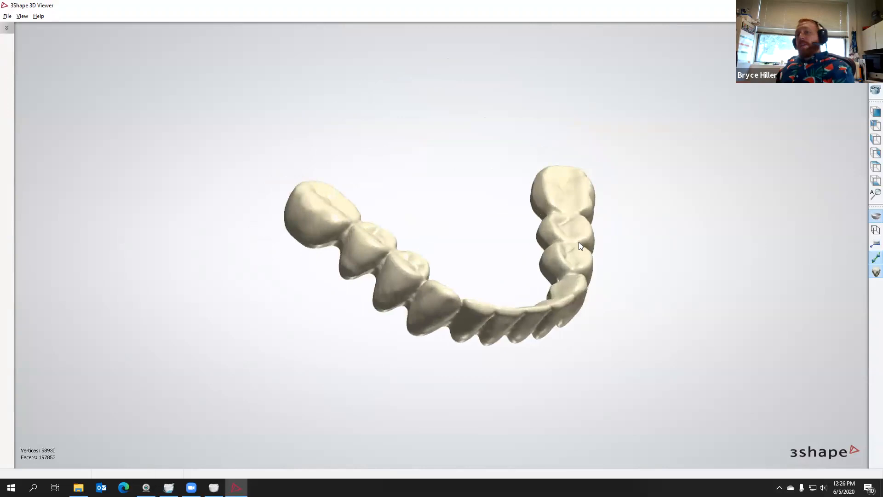
left_click(800, 46)
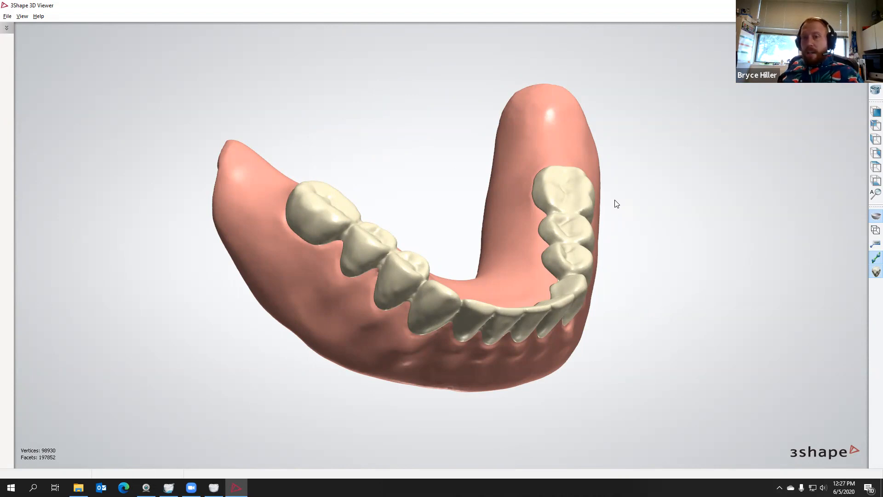
Examine the assembled denture model from the lingual, occlusal, side and front views
right_click_drag(464, 222, 436, 322)
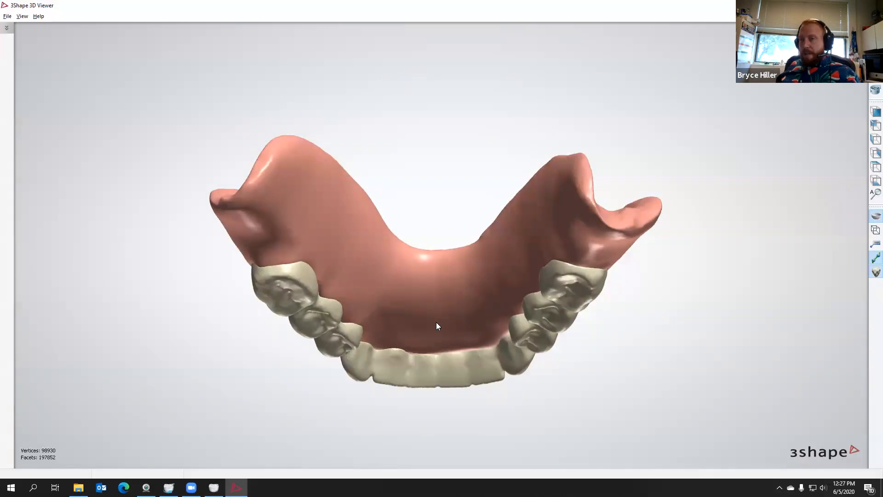
right_click_drag(445, 230, 589, 275)
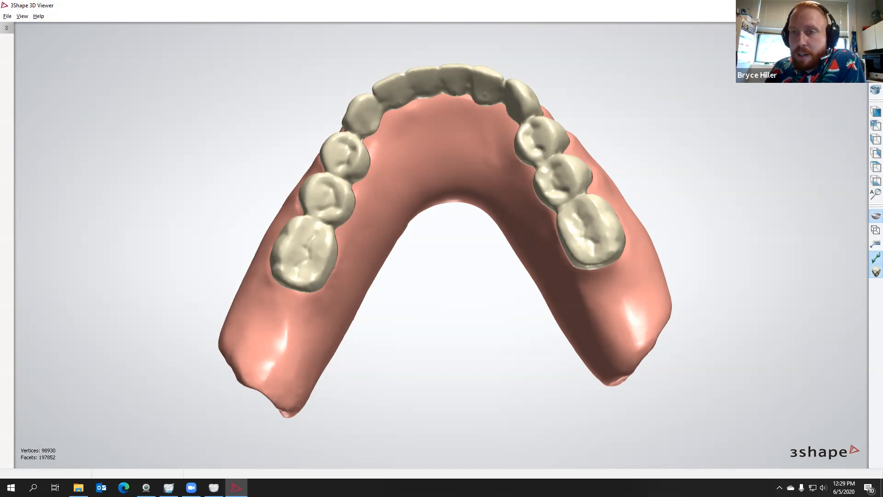
right_click_drag(643, 291, 471, 279)
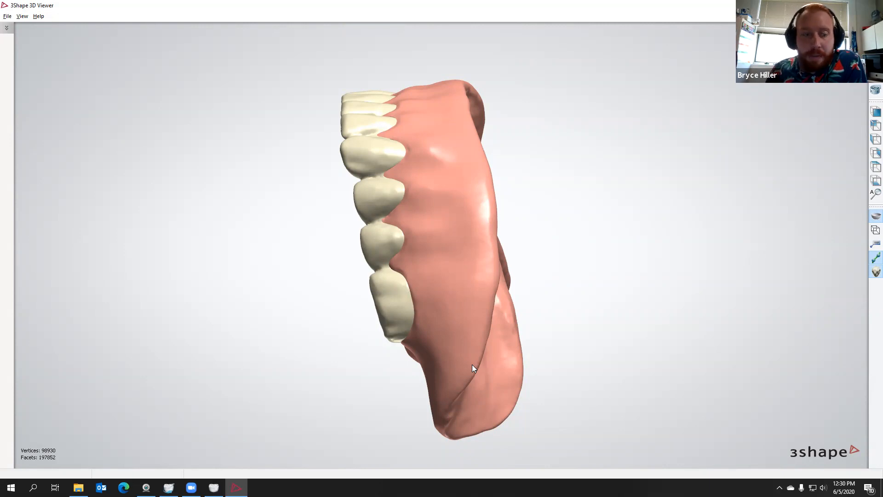
right_click_drag(391, 275, 643, 208)
right_click_drag(583, 217, 581, 231)
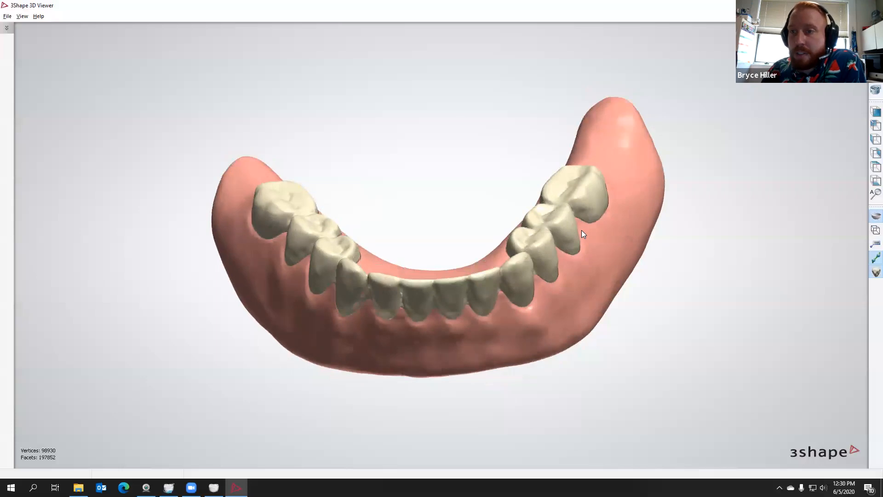
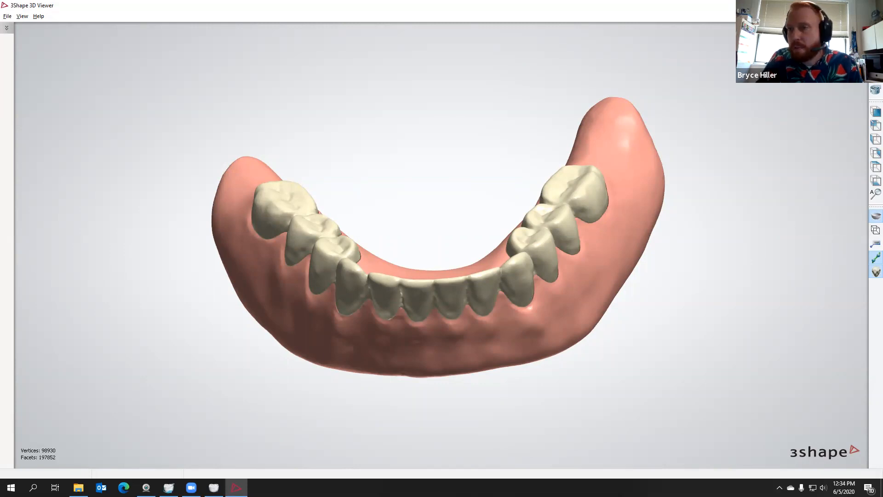
Close the 3D model viewer and the duplicate denture order's manufacturing folder
left_click(873, 5)
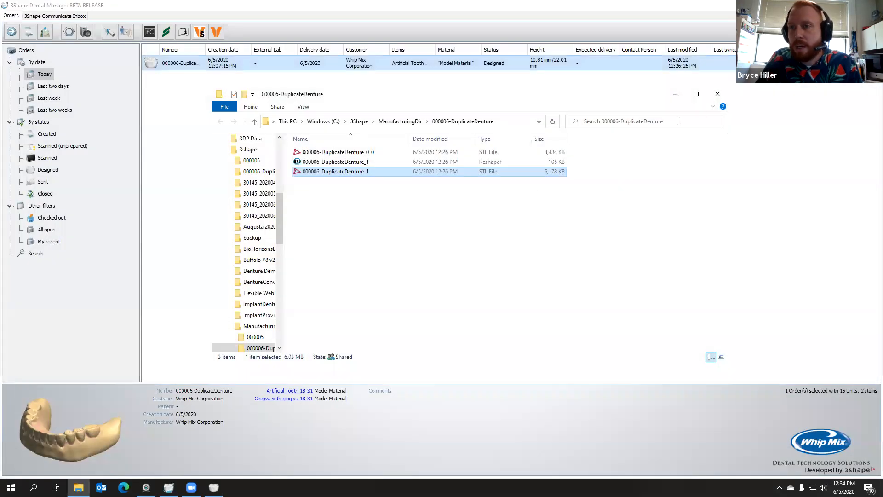
left_click(720, 94)
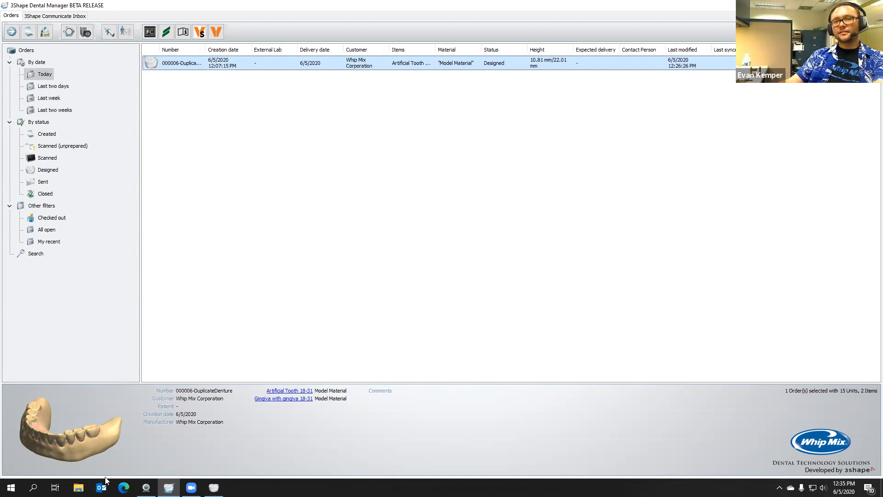
Switch to Microsoft Edge and search the web for "dentca temp resin"
left_click(124, 488)
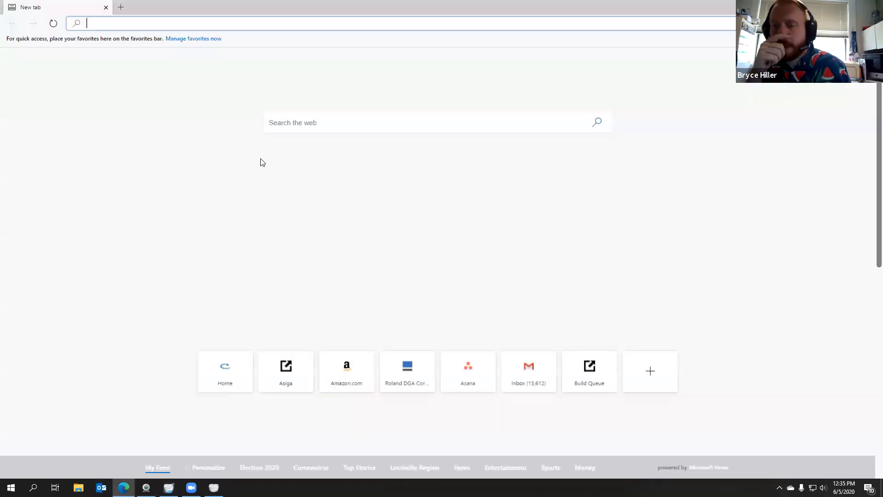
type("den")
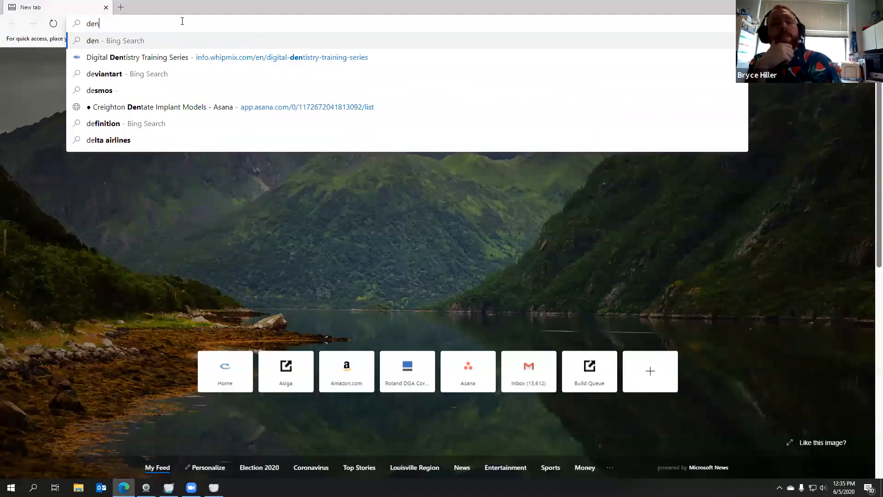
type("tca temp")
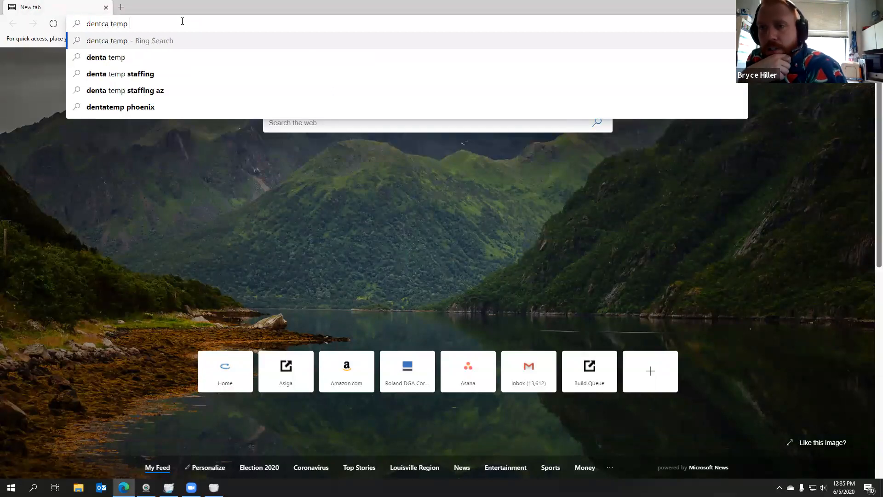
type(" resoin")
key("BackSpace")
key("BackSpace")
key("BackSpace")
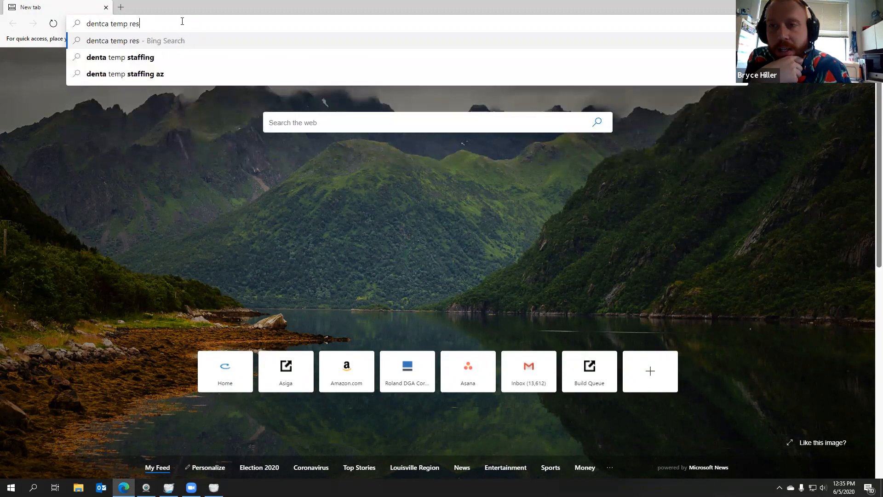
type("in")
key("Return")
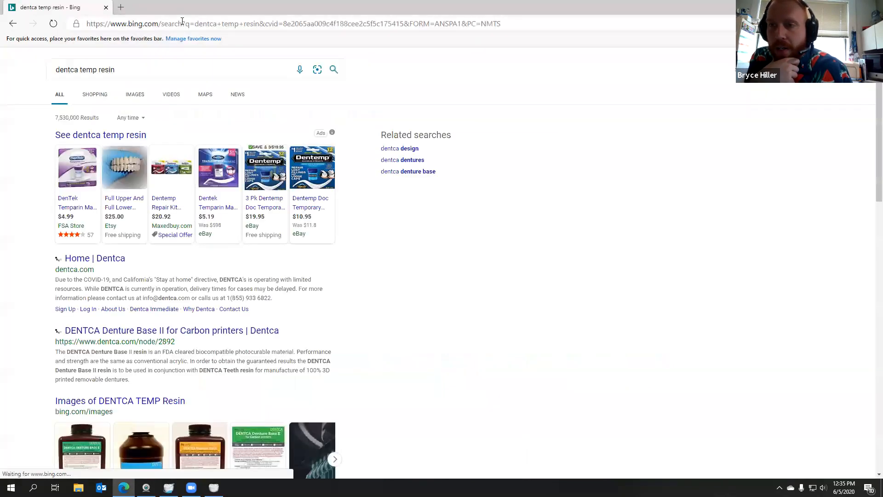
Go to google.com and search there for "dentca temp resin"
left_click(123, 24)
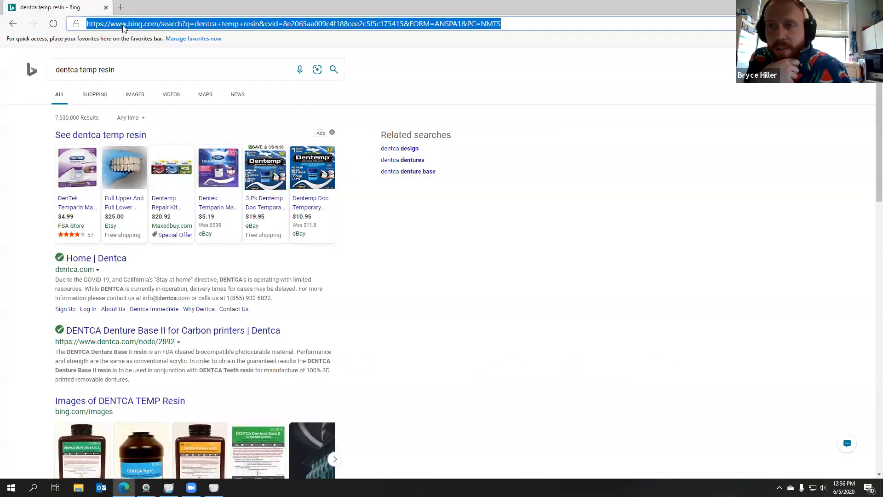
type("google.com")
key("Return")
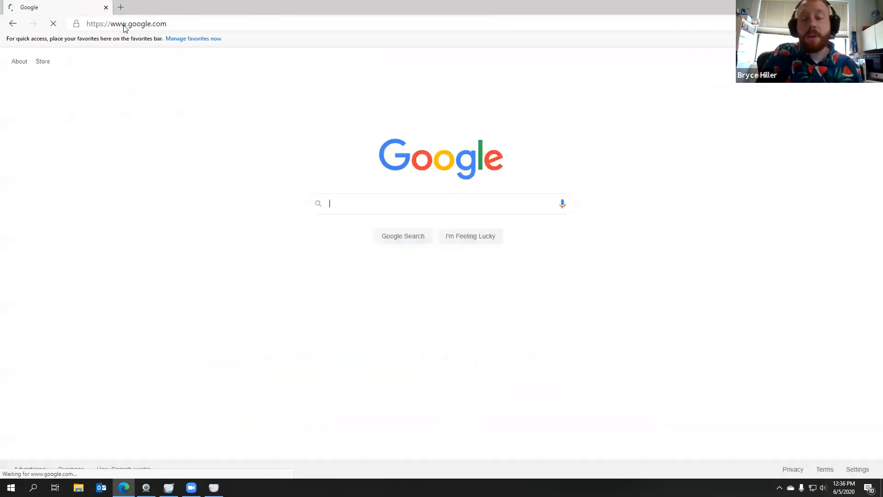
left_click(373, 204)
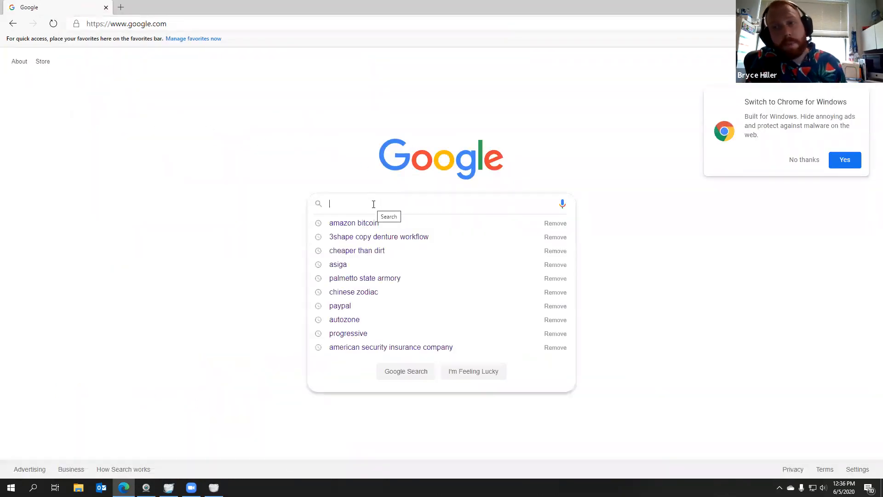
type("de")
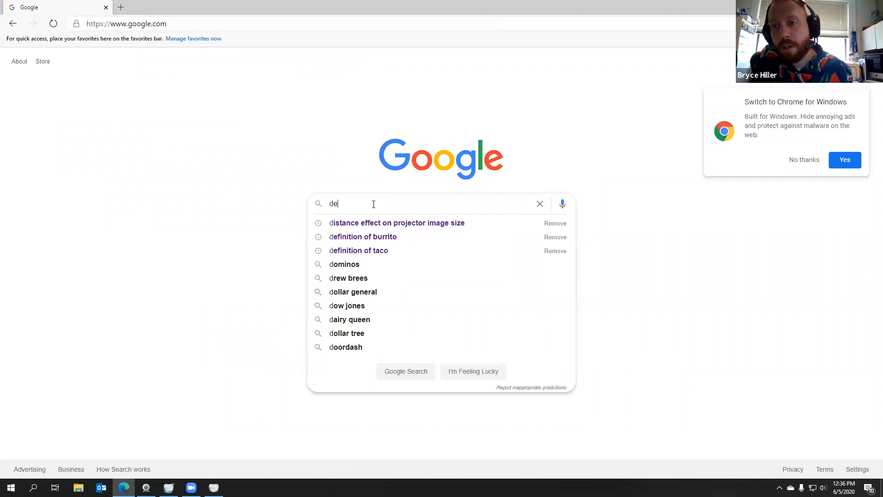
type("ntca temo")
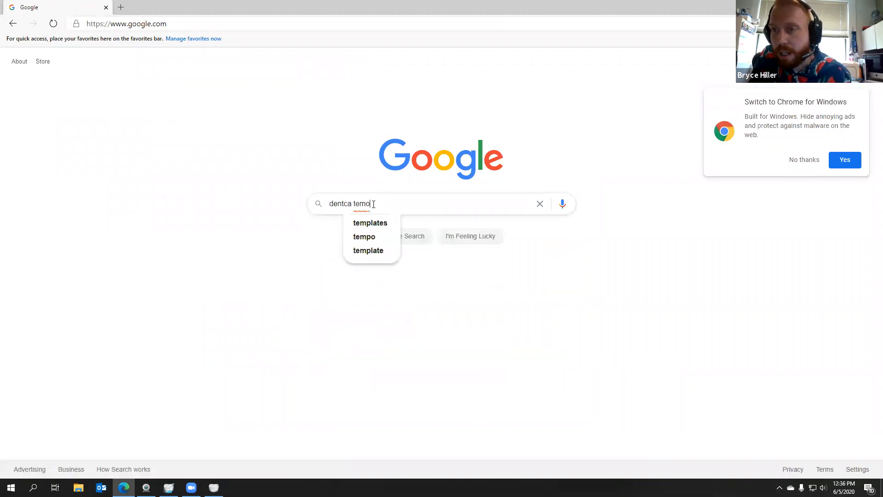
key("BackSpace")
key("BackSpace")
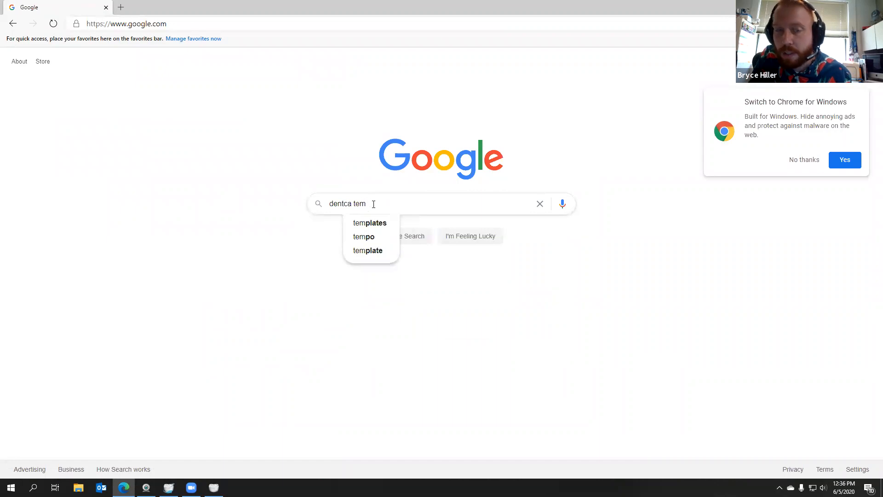
type("p resin")
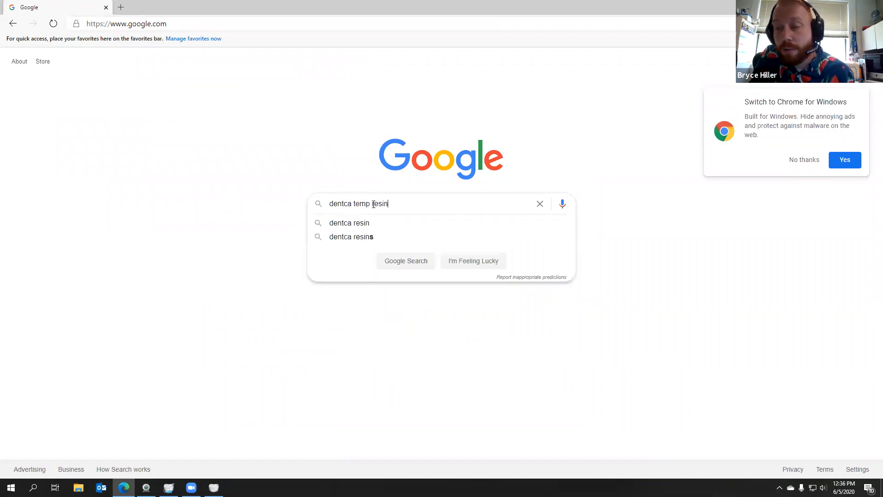
key("Return")
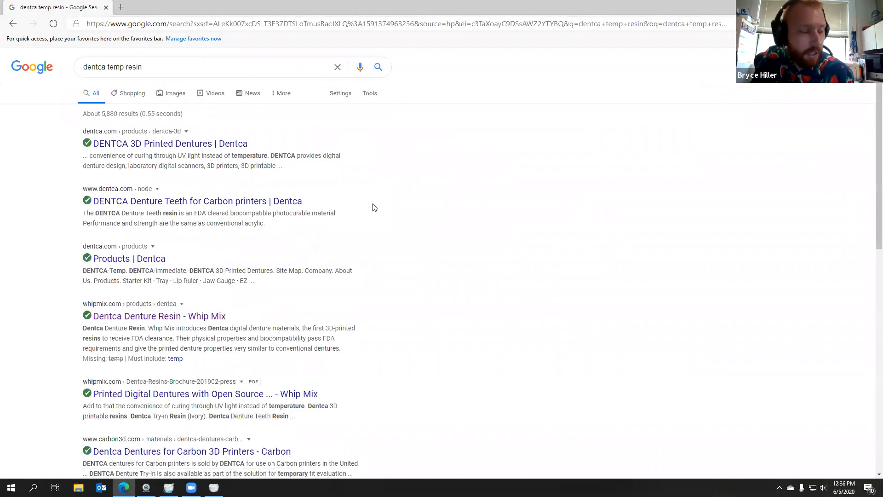
Open the DENTCA 3D Printed Dentures search result and go to the site's DENTCA-Temp product page
left_click(114, 145)
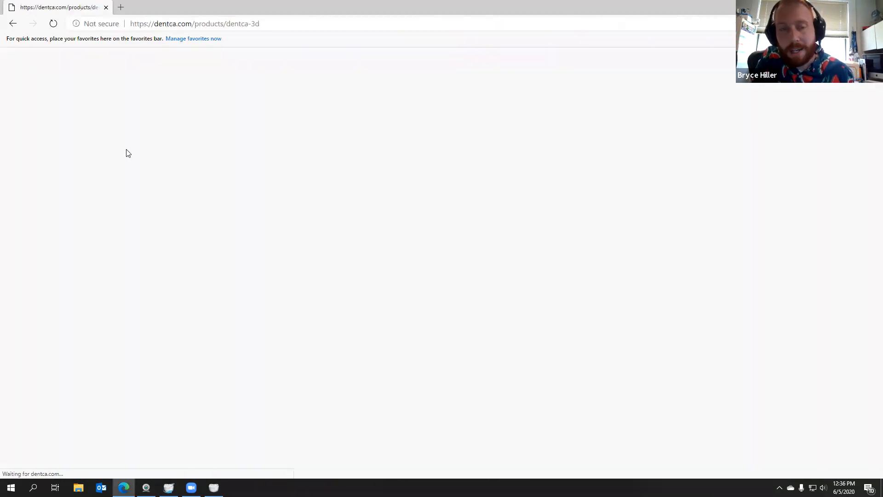
scroll(292, 196, "down", 1)
scroll(292, 197, "up", 1)
mouse_move(291, 140)
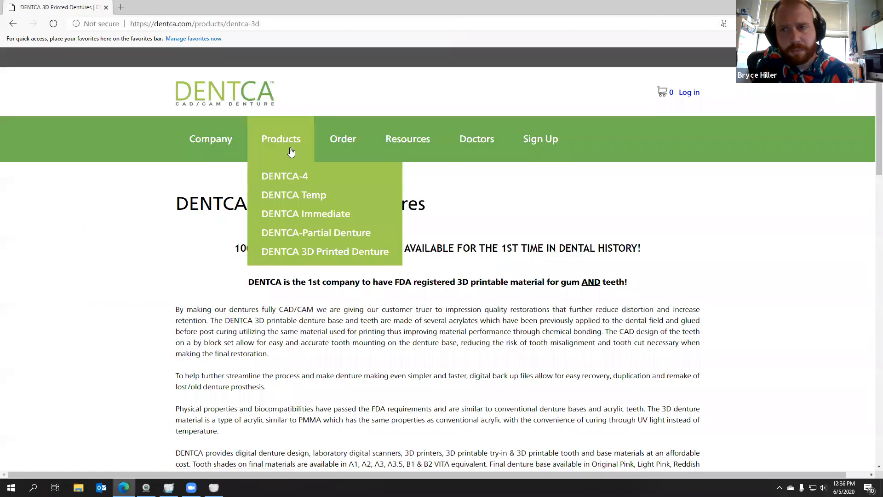
left_click(299, 198)
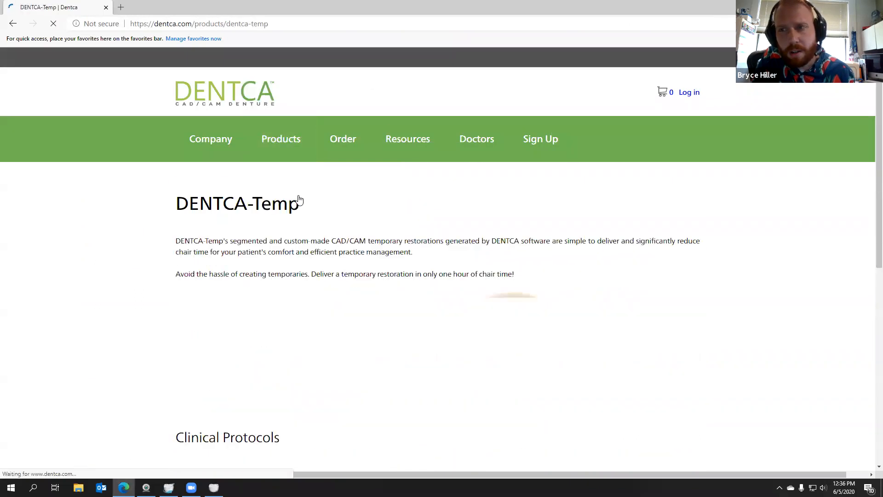
Look over the DENTCA-Temp page and the site's order categories, and return to 3Shape Dental Manager
scroll(298, 198, "down", 5)
scroll(299, 199, "up", 2)
scroll(298, 200, "up", 2)
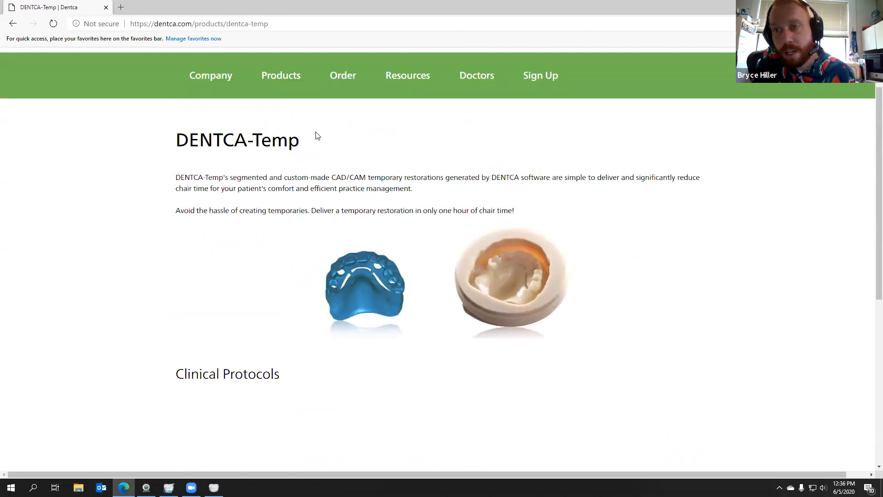
mouse_move(338, 74)
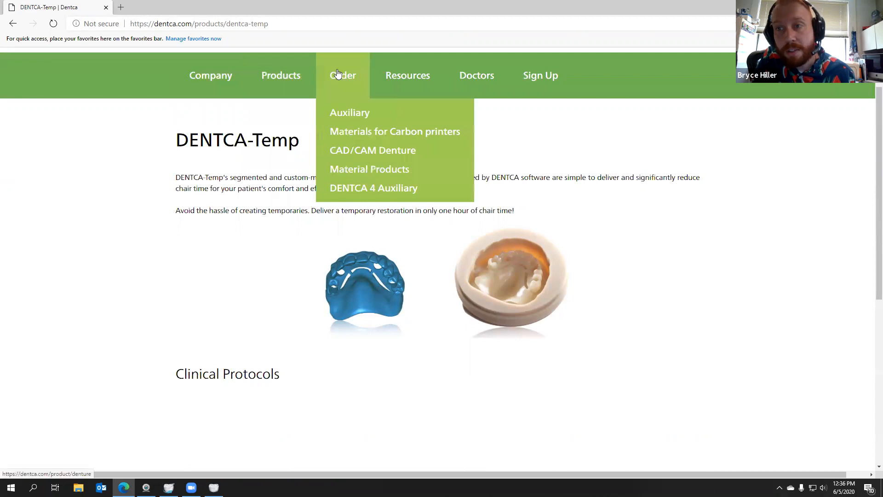
mouse_move(258, 74)
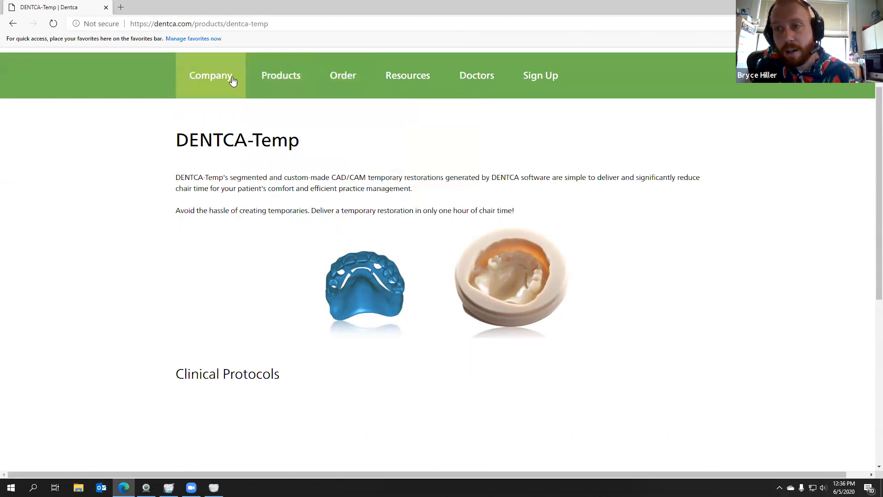
scroll(385, 153, "up", 2)
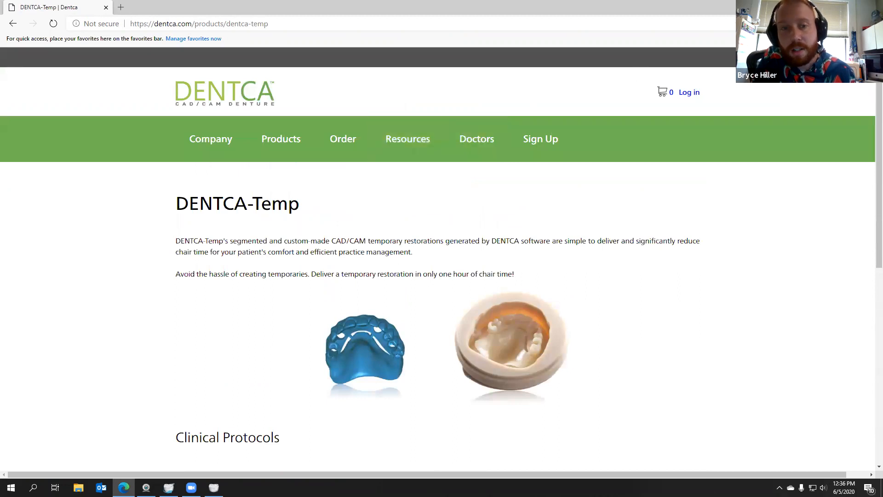
key("alt+Tab")
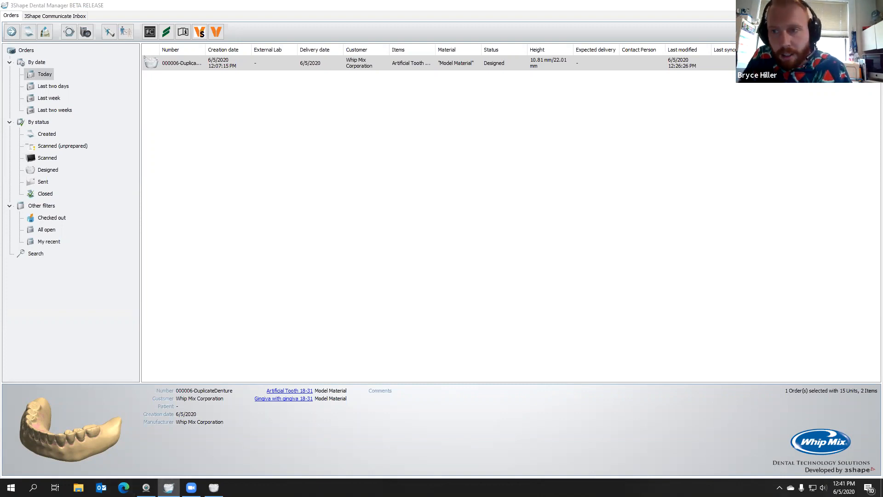
Open whipmix.com in Microsoft Edge and look through the Digital Dentistry Training Series schedule to the week of June 8th
left_click(123, 486)
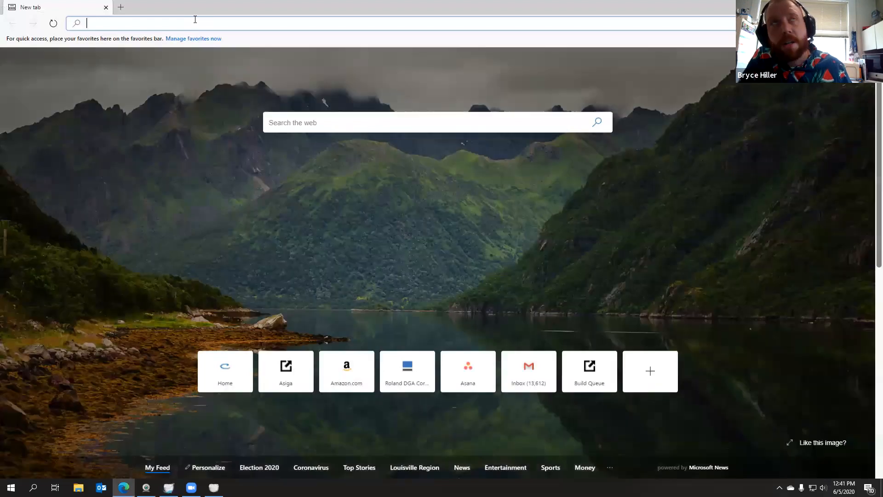
type("whipmix.com")
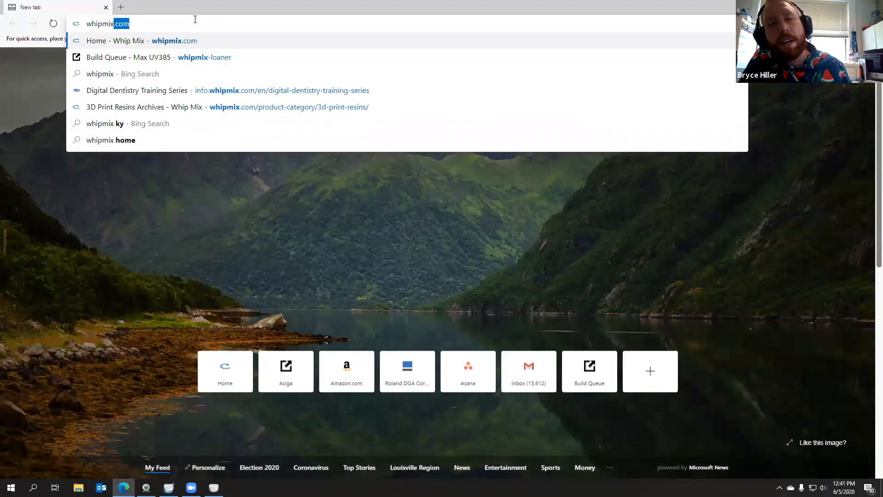
key("Return")
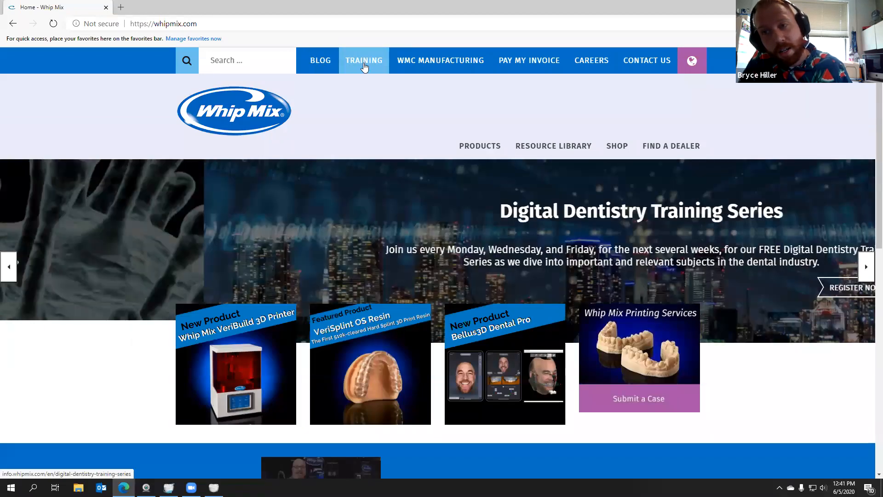
left_click(364, 68)
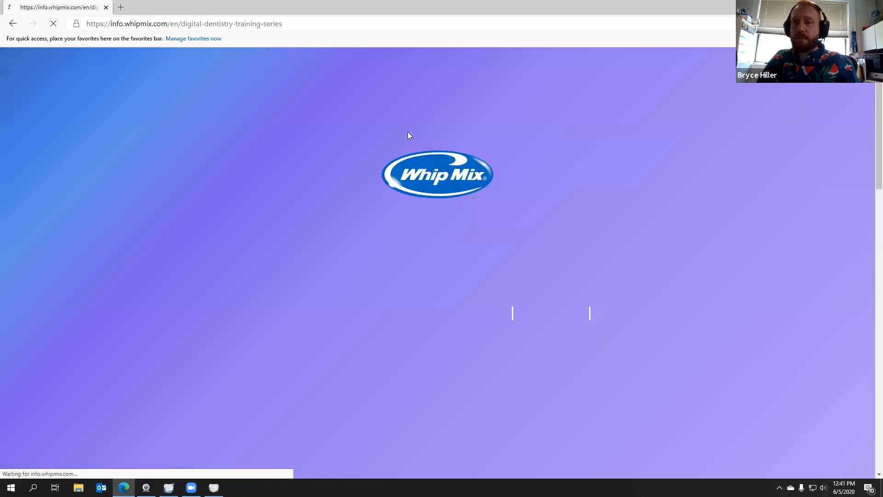
scroll(407, 136, "down", 10)
scroll(408, 136, "down", 20)
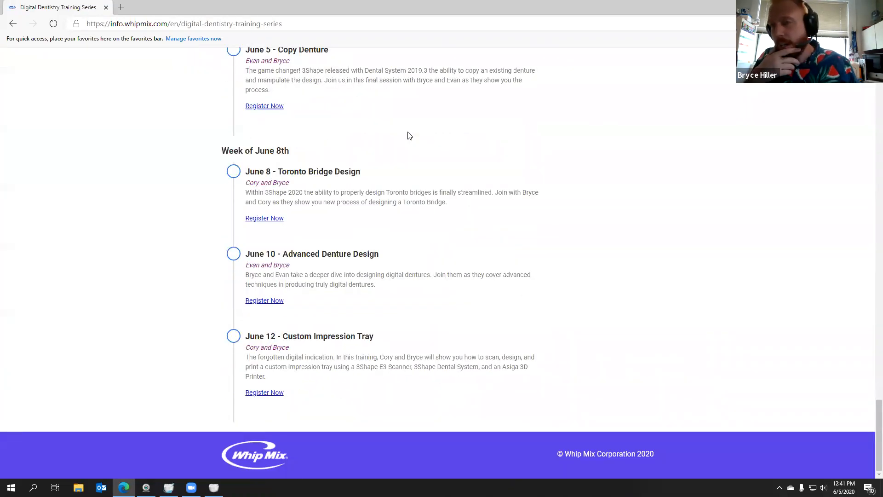
scroll(407, 136, "up", 2)
scroll(407, 135, "up", 1)
scroll(408, 134, "down", 3)
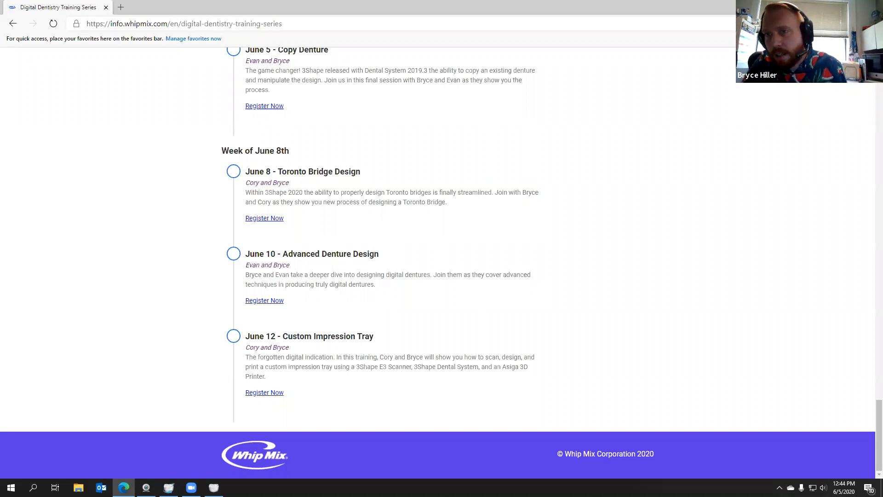
Switch from the training page back to 3Shape Dental Manager and close the program
key("alt+Tab")
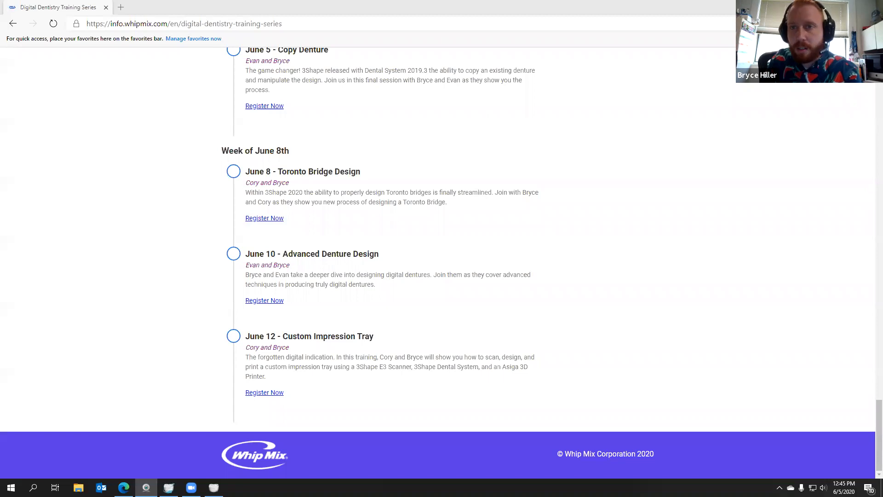
key("alt+Tab")
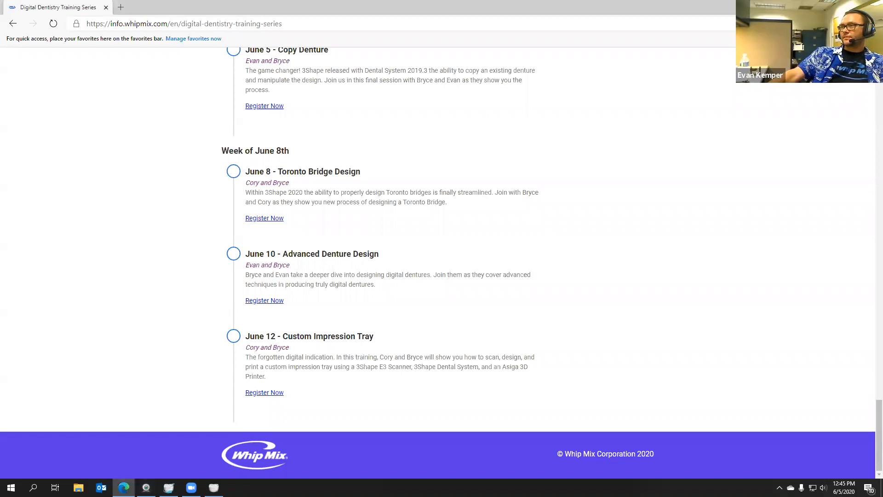
key("alt+Tab")
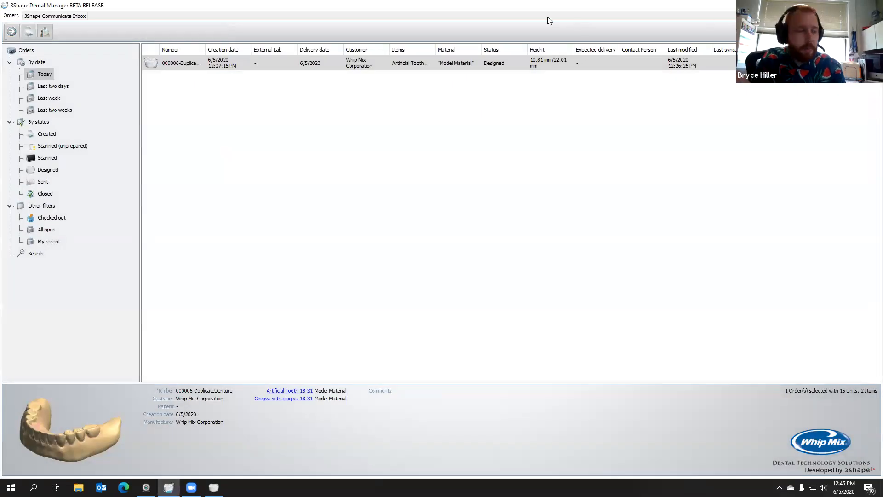
key("alt+F4")
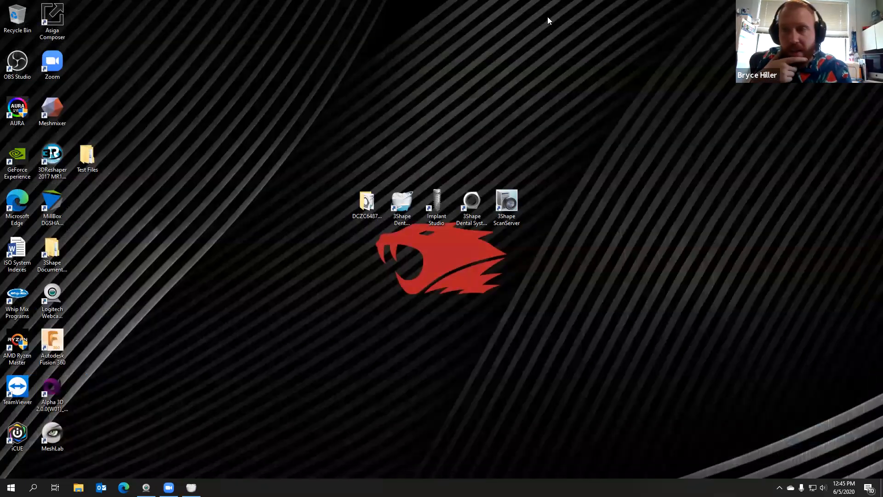